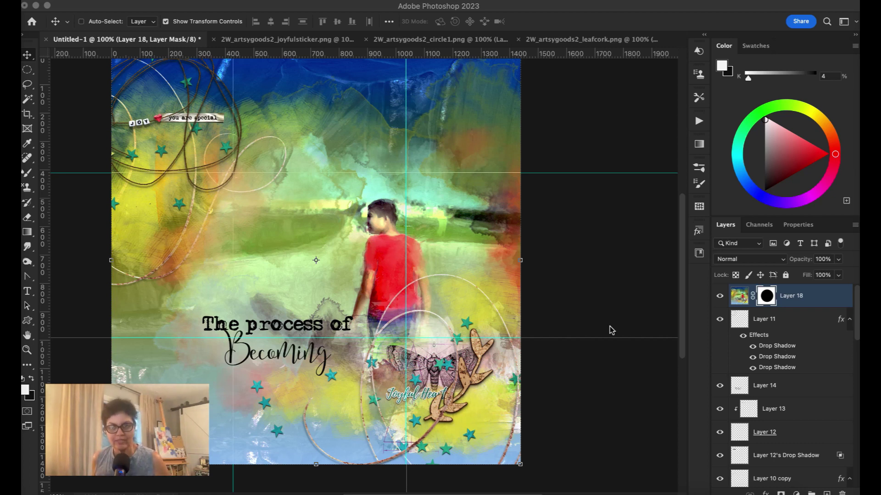
Look through the collage's whole layer stack, from Layer 18 down to the Background
click(725, 298)
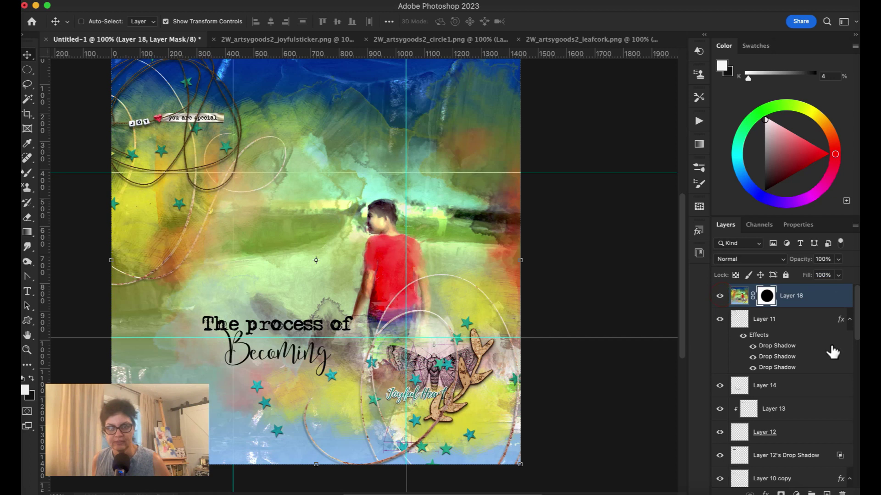
scroll(831, 400, down, 10)
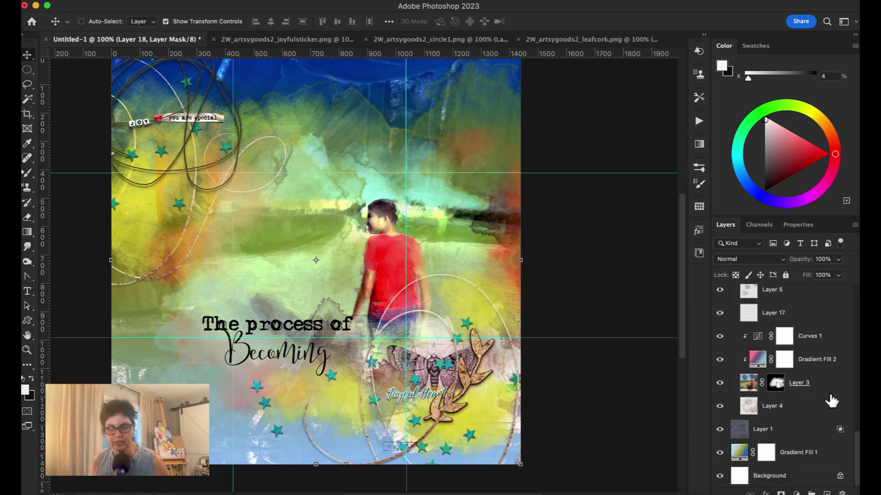
scroll(831, 400, up, 5)
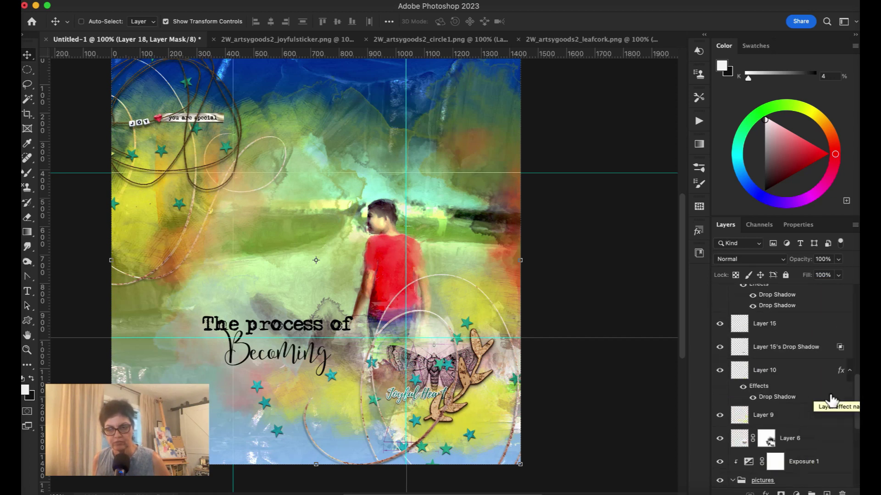
scroll(831, 400, up, 4)
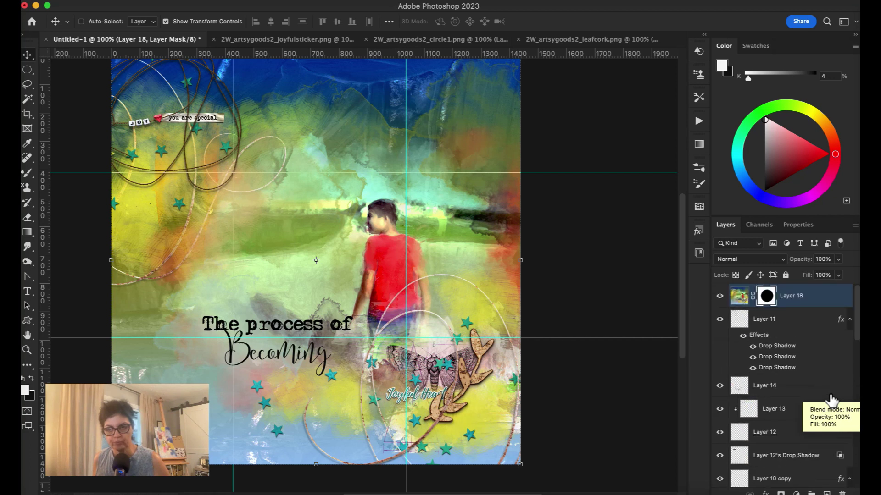
scroll(831, 400, down, 3)
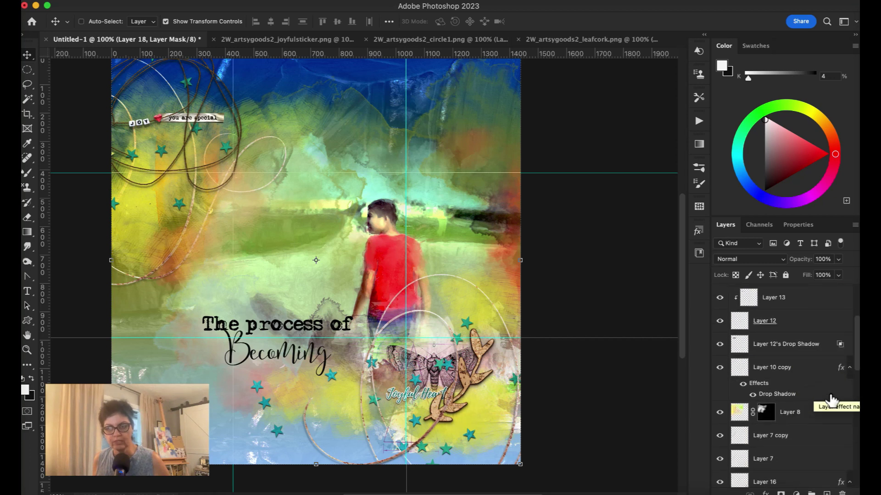
scroll(831, 400, down, 7)
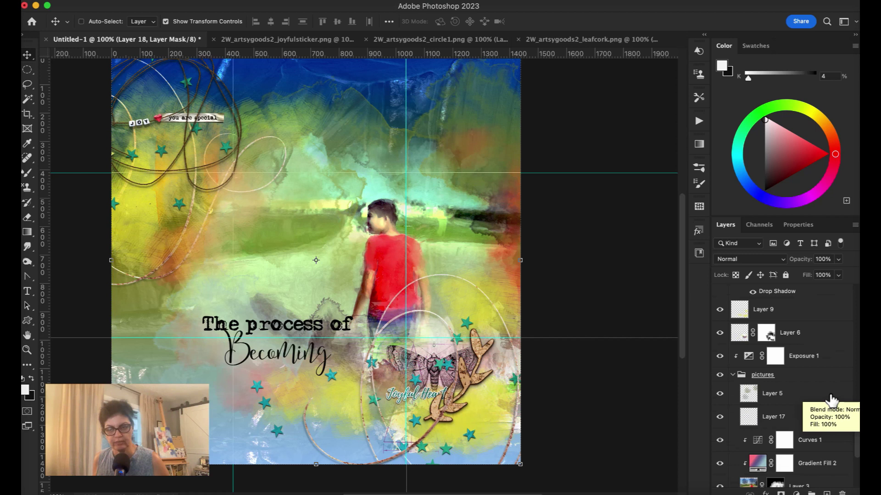
scroll(831, 400, down, 3)
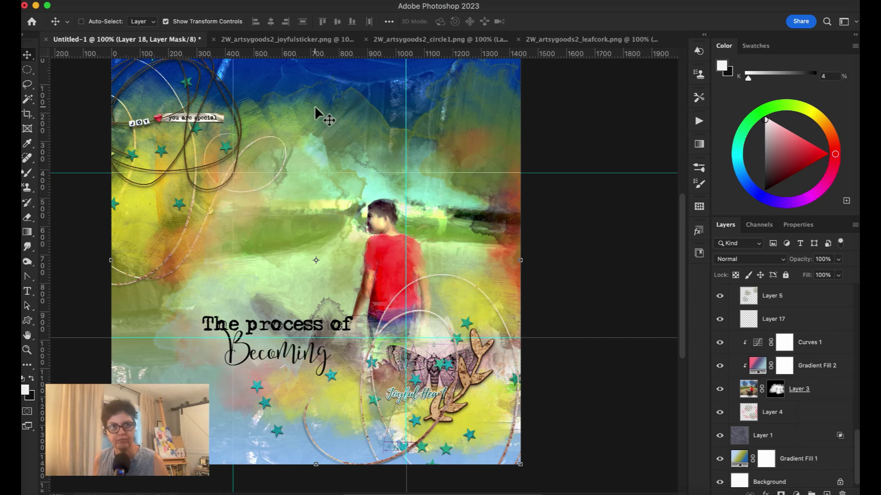
Close the 2W_artsygoods2 element files, including joyfulsticker, circle1 and leafcork
click(214, 41)
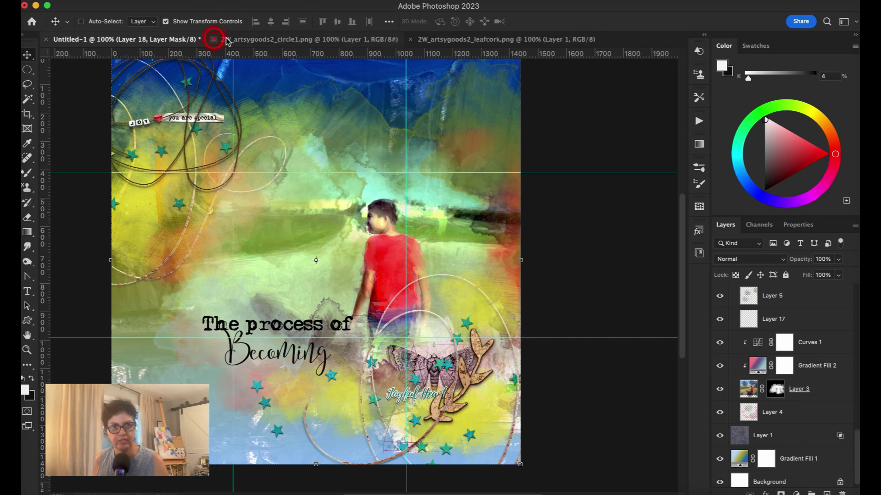
click(215, 42)
click(215, 42)
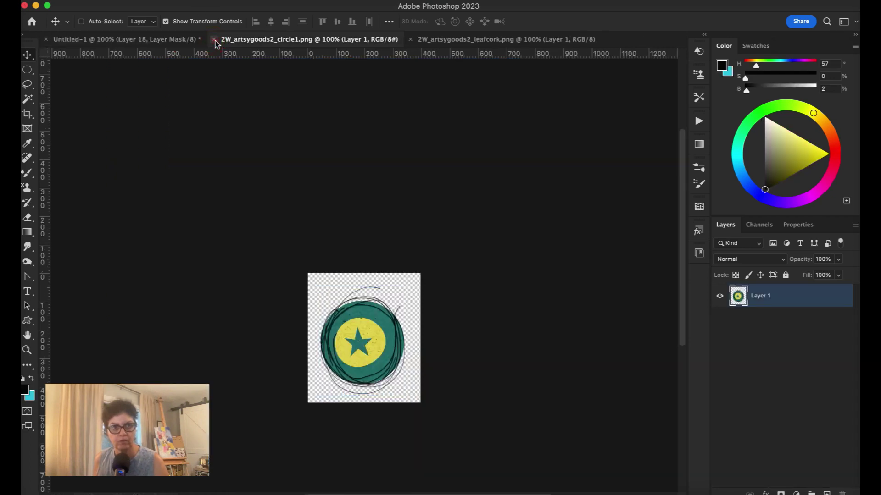
click(215, 42)
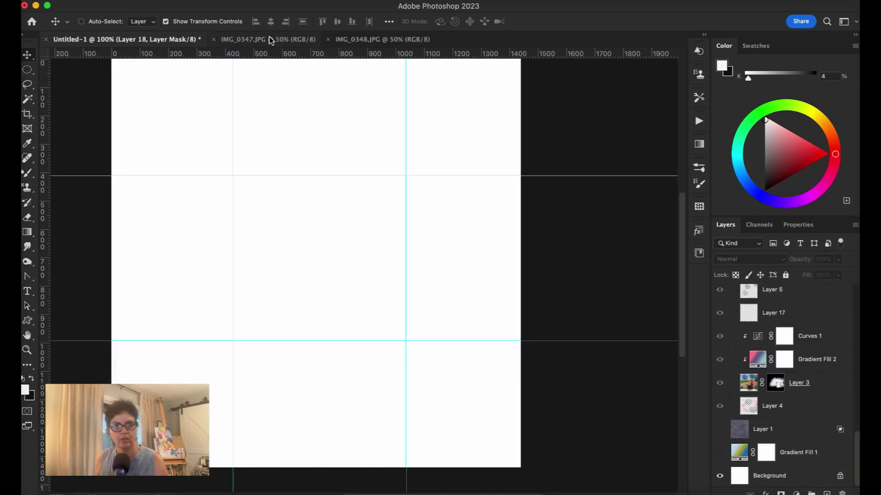
Compare the two painterly versions of the boy's photo, IMG_0347.JPG and IMG_0348.JPG
click(278, 40)
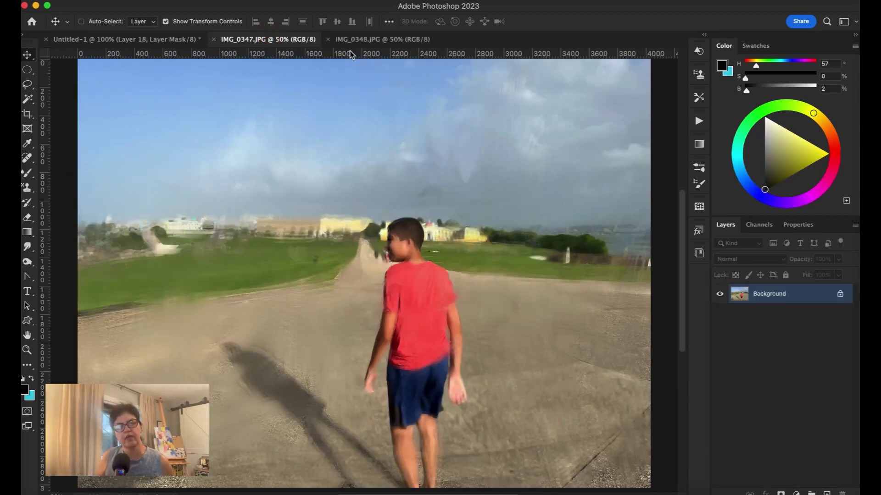
click(356, 40)
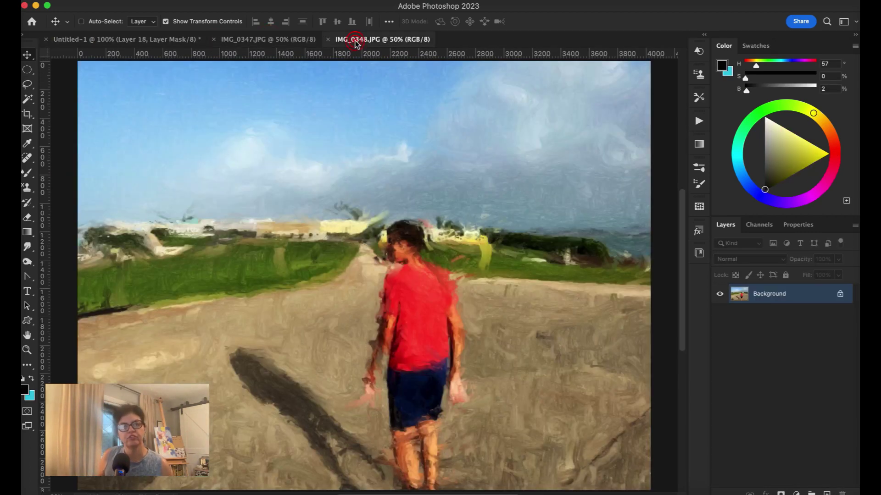
click(303, 44)
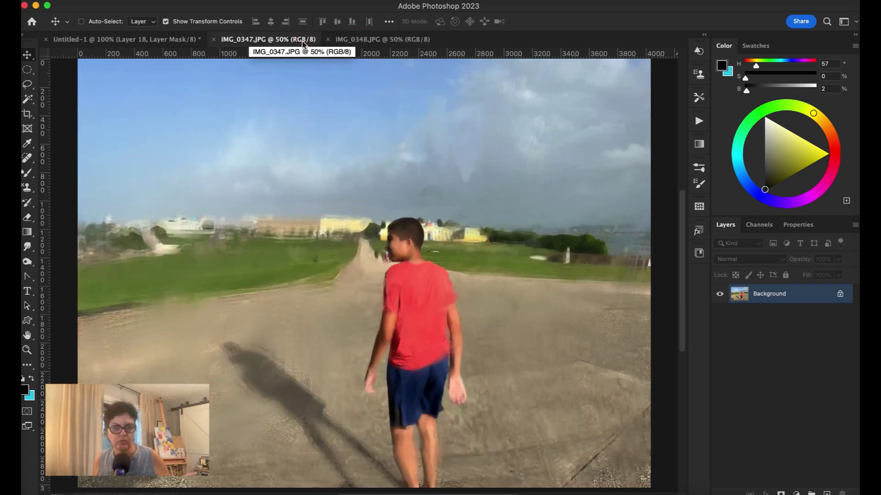
click(343, 41)
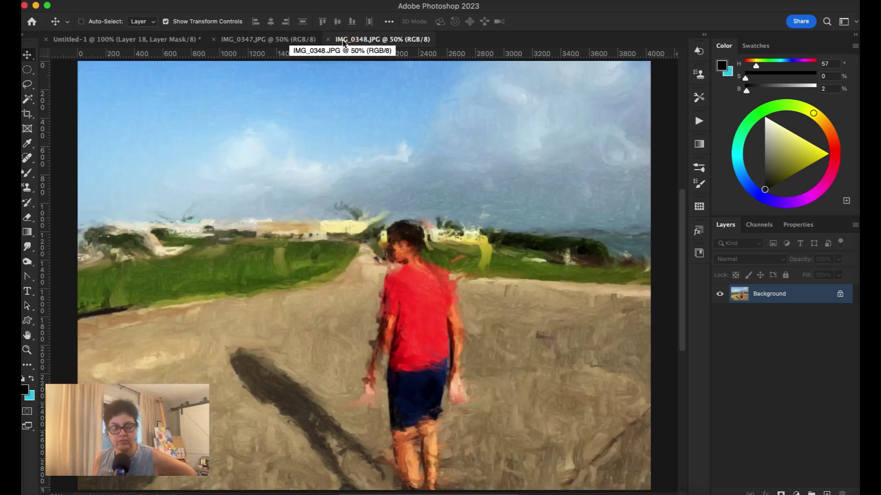
click(273, 42)
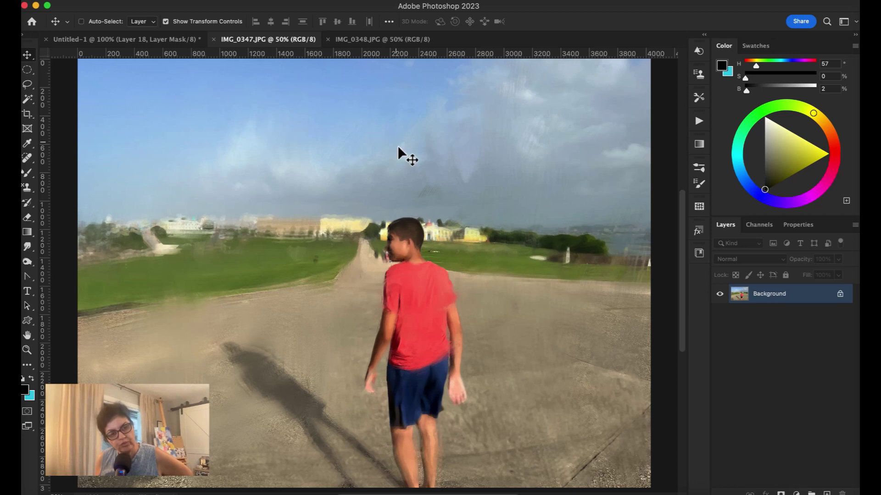
scroll(399, 193, up, 1)
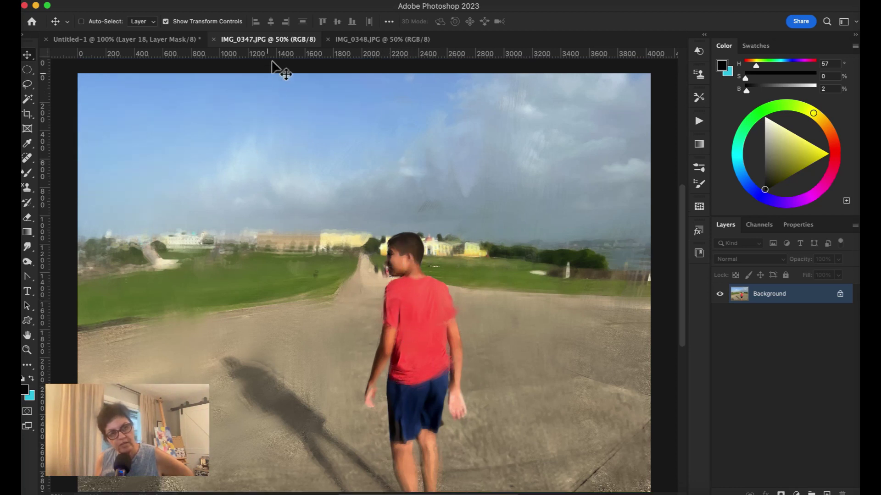
click(360, 43)
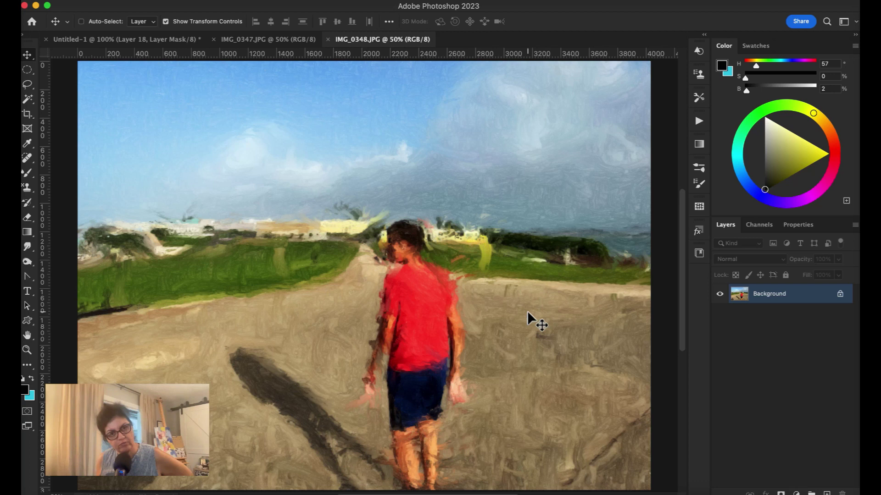
click(260, 44)
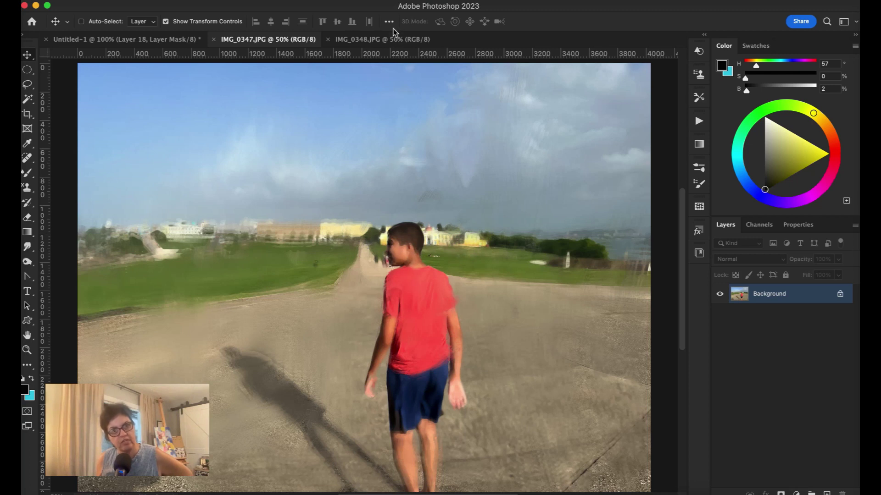
Copy the IMG_0348.JPG picture into the IMG_0347.JPG document as a new layer above the Background
click(375, 41)
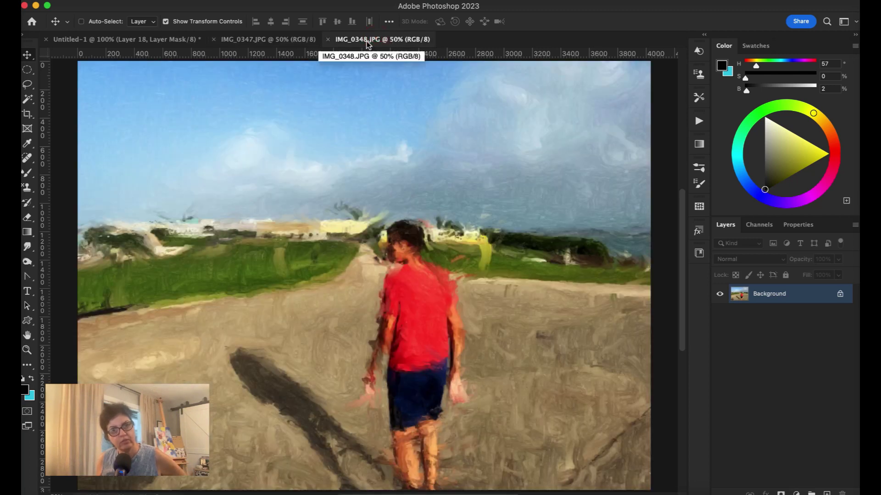
click(297, 41)
mouse_move(315, 128)
mouse_down()
mouse_move(335, 143)
mouse_move(448, 315)
mouse_up()
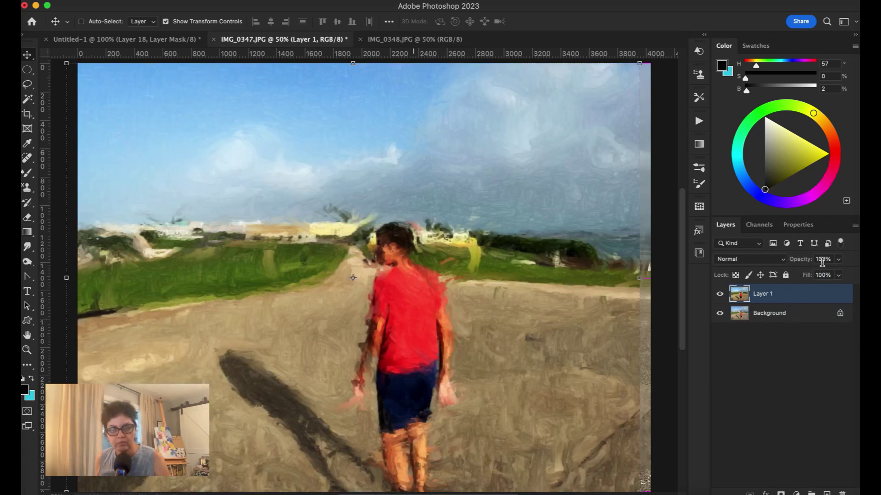
Lower Layer 1's opacity to 27% and move it so the boy lines up with the Background image
click(838, 259)
drag(841, 273, 800, 274)
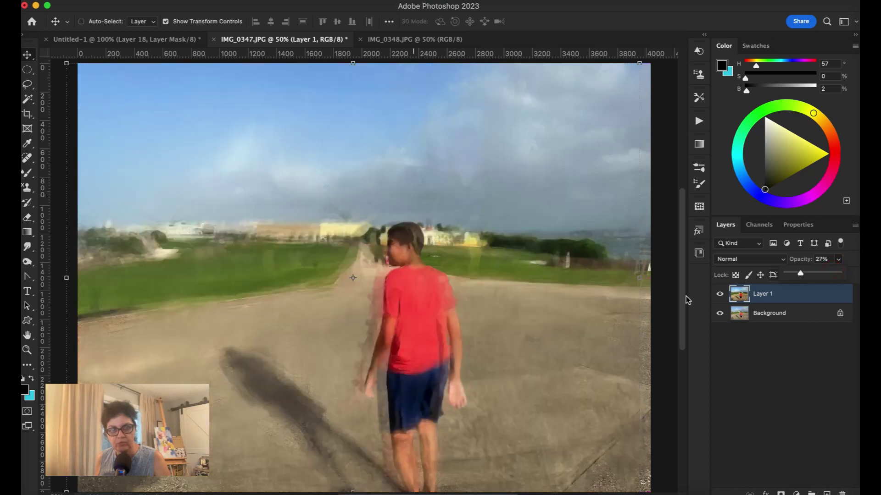
scroll(580, 278, down, 5)
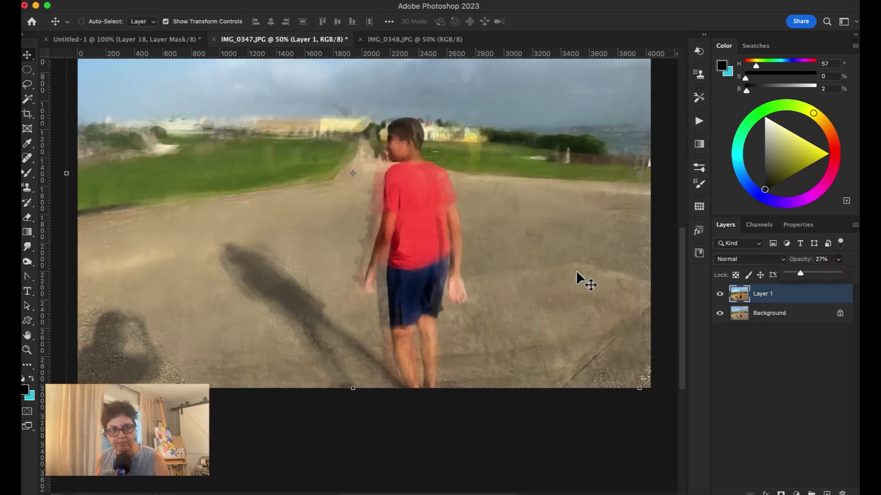
mouse_move(428, 252)
mouse_down()
mouse_move(420, 243)
mouse_move(436, 249)
mouse_up()
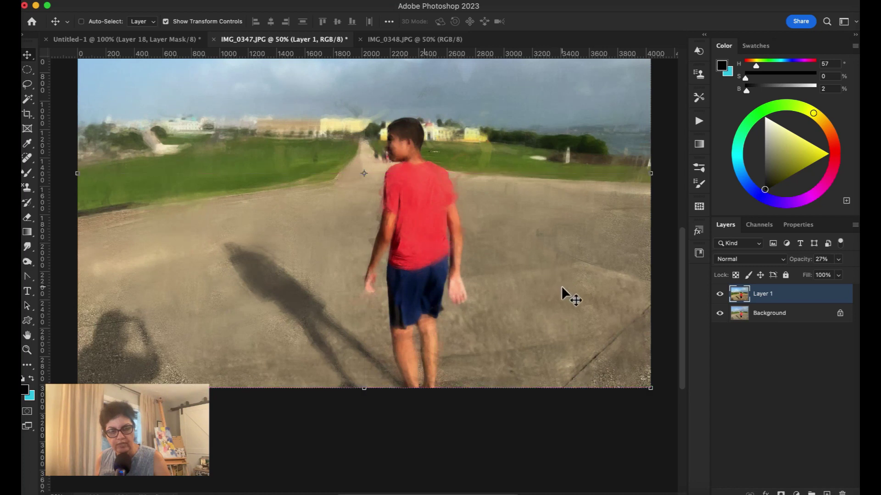
scroll(564, 293, up, 3)
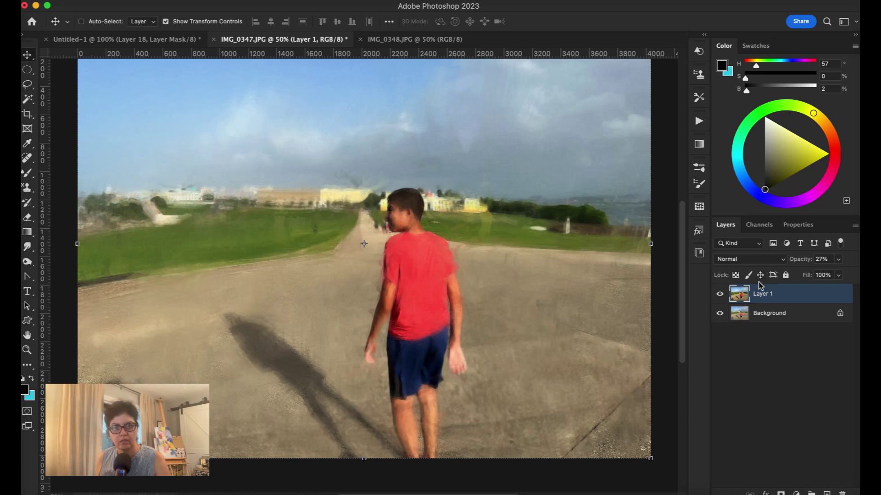
Set Layer 1's opacity to 100% and add a white layer mask to it
click(838, 261)
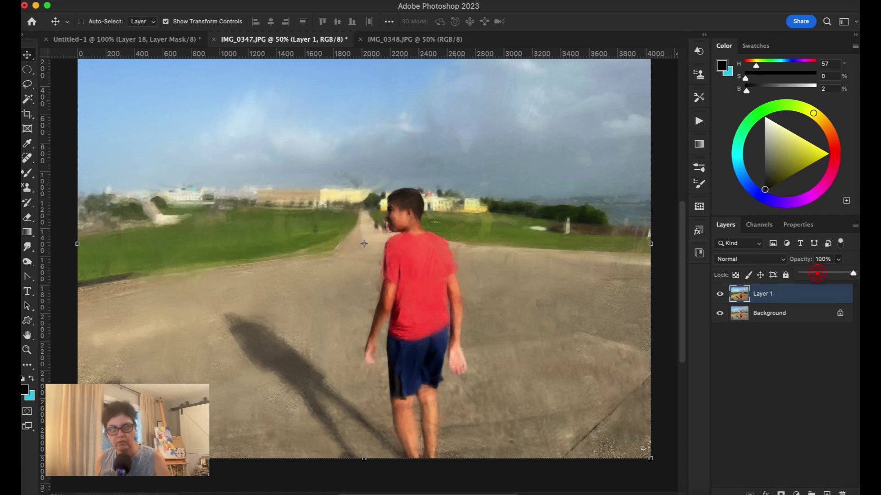
drag(813, 274, 853, 274)
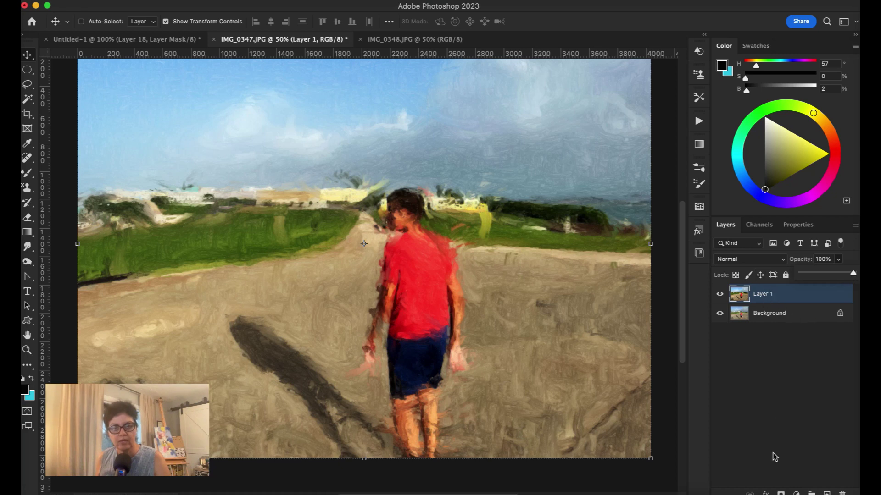
click(781, 492)
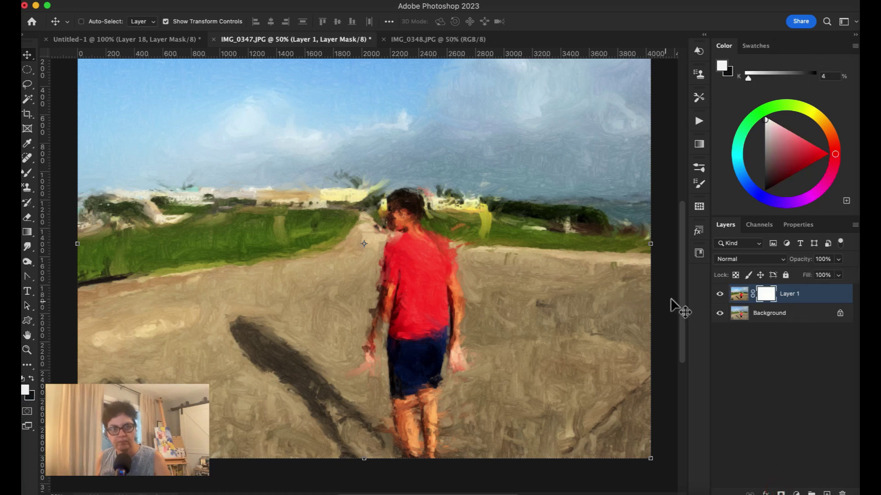
Choose a soft round brush, enlarge it to 90 px and make black the foreground colour for masking
key(super+plus)
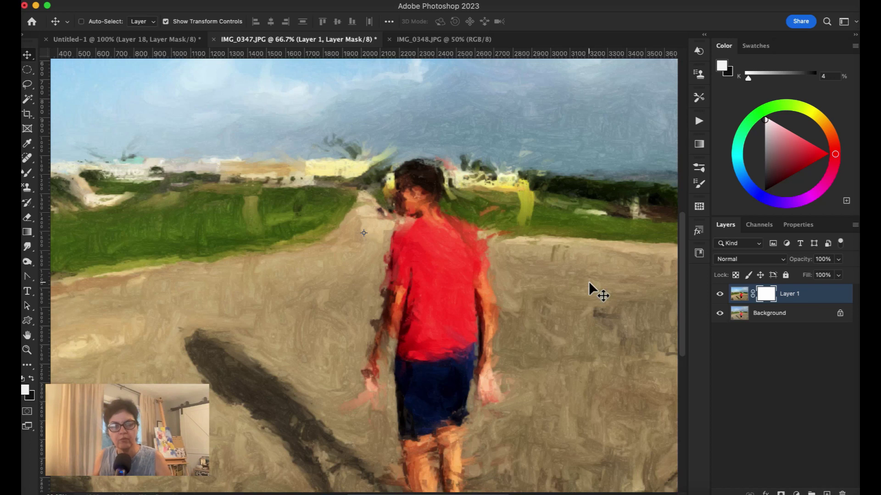
click(700, 167)
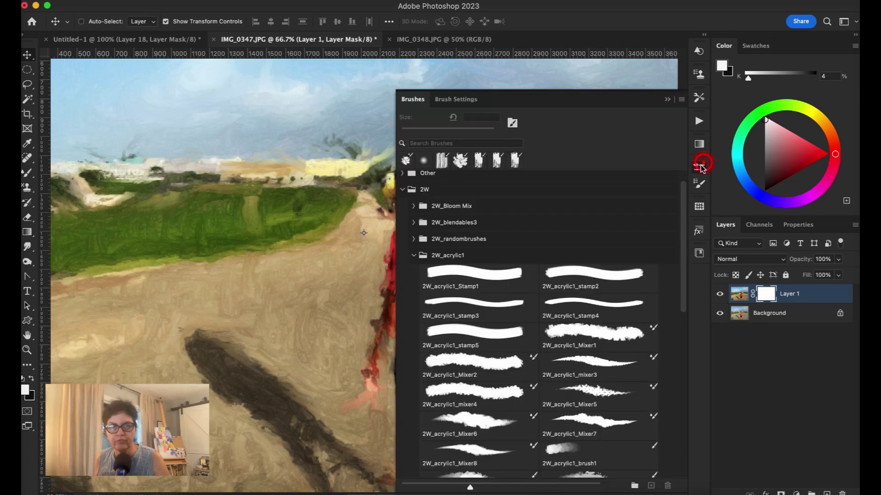
click(423, 161)
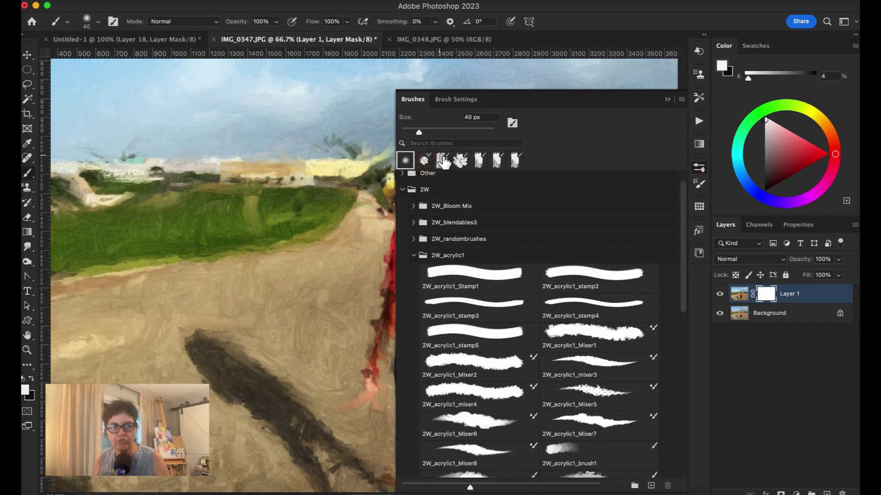
click(665, 96)
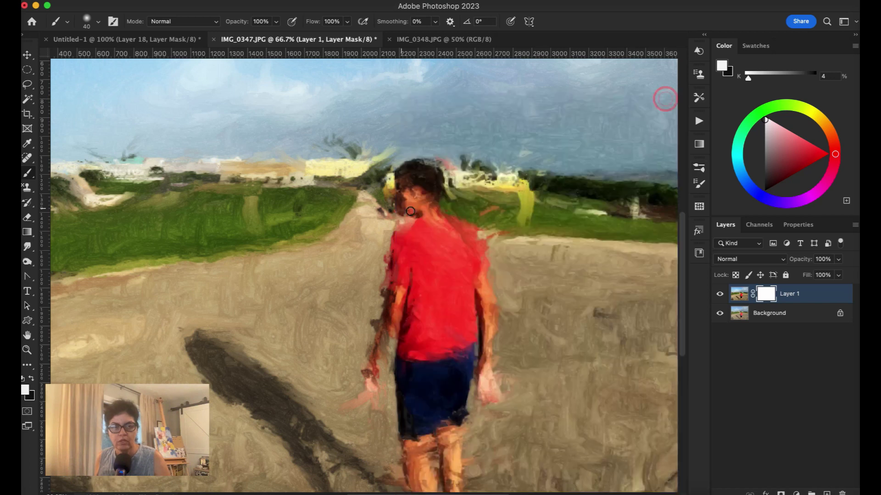
key(bracketright)
key(bracketright)
key(bracketright)
key(bracketright)
key(bracketright)
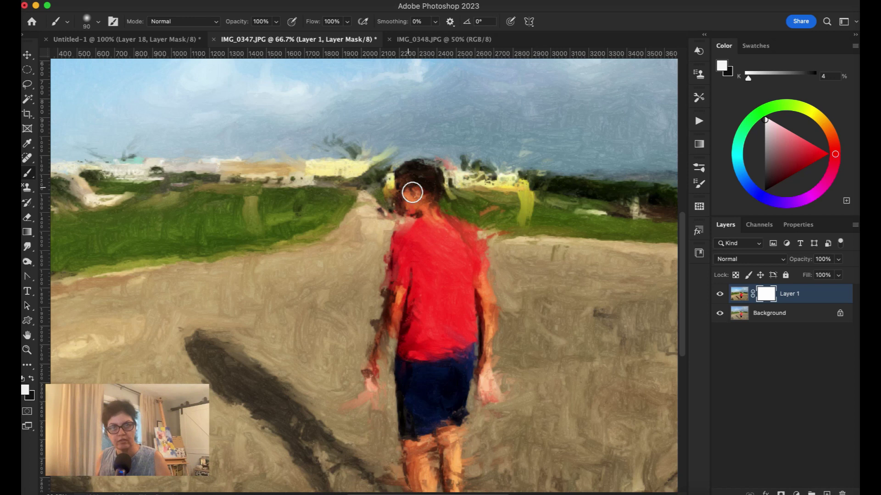
key(x)
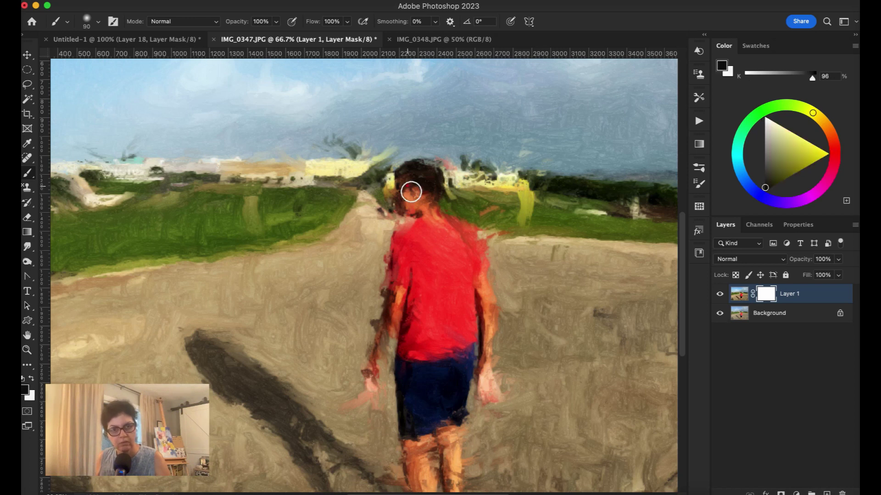
Paint black on Layer 1's mask over the boy's face, arms and hands to bring back the smoother Background version
mouse_move(407, 201)
mouse_down()
mouse_move(424, 201)
mouse_move(415, 195)
mouse_up()
mouse_move(401, 293)
mouse_down()
mouse_move(389, 368)
mouse_move(393, 318)
mouse_move(373, 366)
mouse_up()
mouse_move(470, 289)
mouse_down()
mouse_move(491, 303)
mouse_move(493, 334)
mouse_move(490, 391)
mouse_move(468, 402)
mouse_up()
mouse_move(373, 387)
mouse_down()
mouse_move(381, 358)
mouse_move(414, 303)
mouse_move(379, 378)
mouse_up()
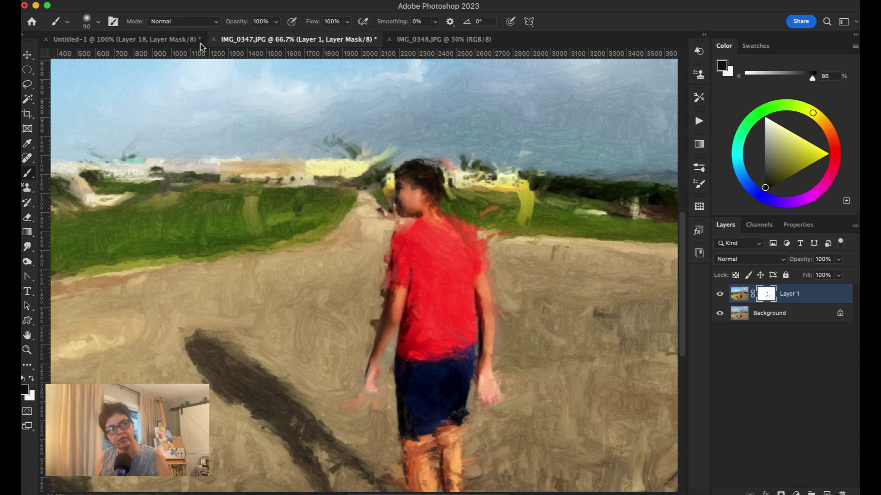
Switch to the Untitled-1 document and show Gradient Fill 1 and the Layer 1 texture above the white Background
click(162, 41)
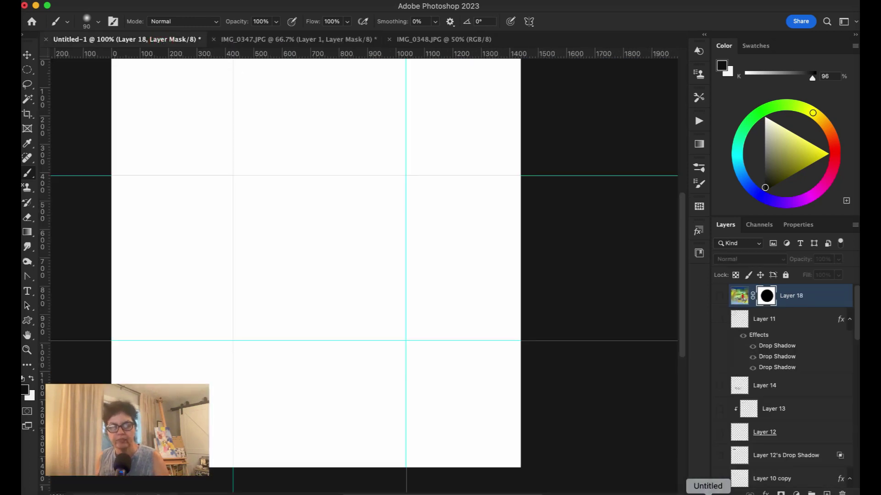
scroll(855, 316, down, 15)
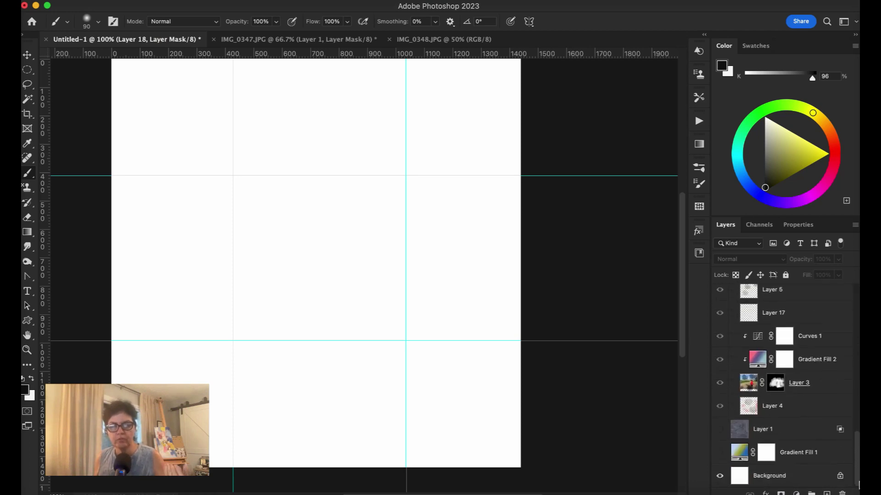
click(720, 453)
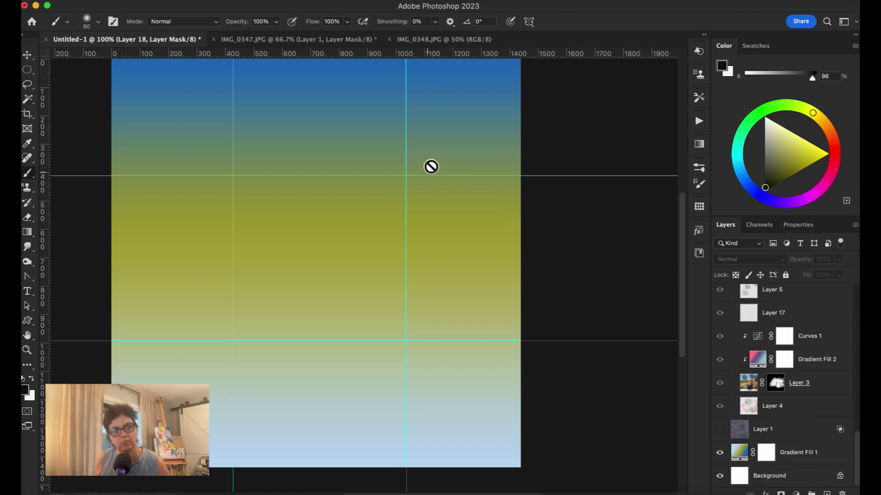
mouse_move(401, 55)
mouse_down()
mouse_move(406, 178)
mouse_move(410, 53)
mouse_up()
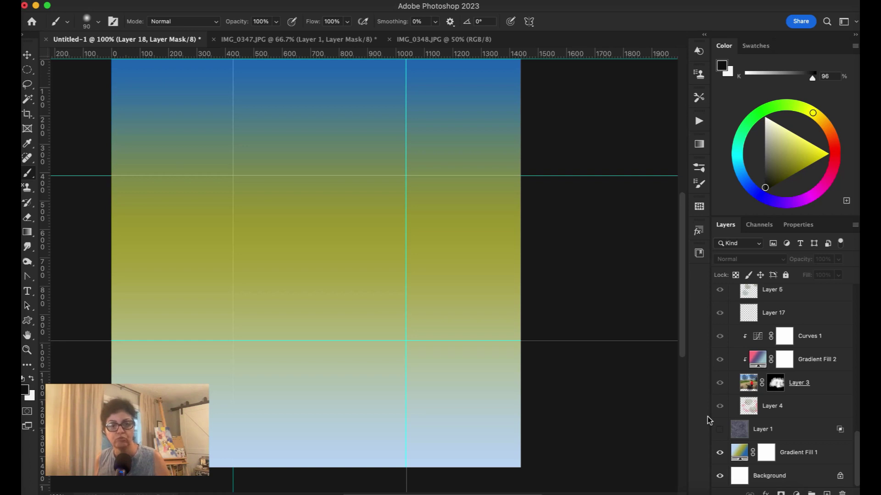
drag(729, 433, 755, 443)
click(721, 431)
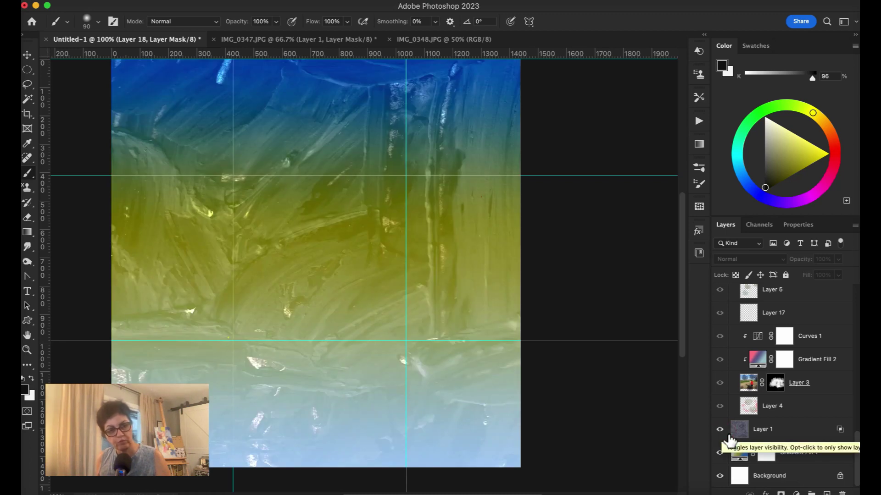
In Layer 1's blending options, set the right half of the split black Blend If slider for Current Layer to 107
click(777, 431)
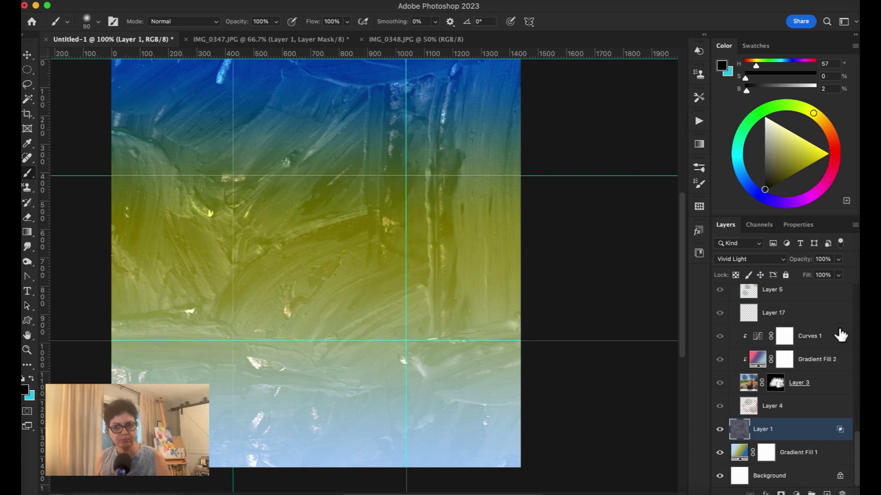
double_click(842, 435)
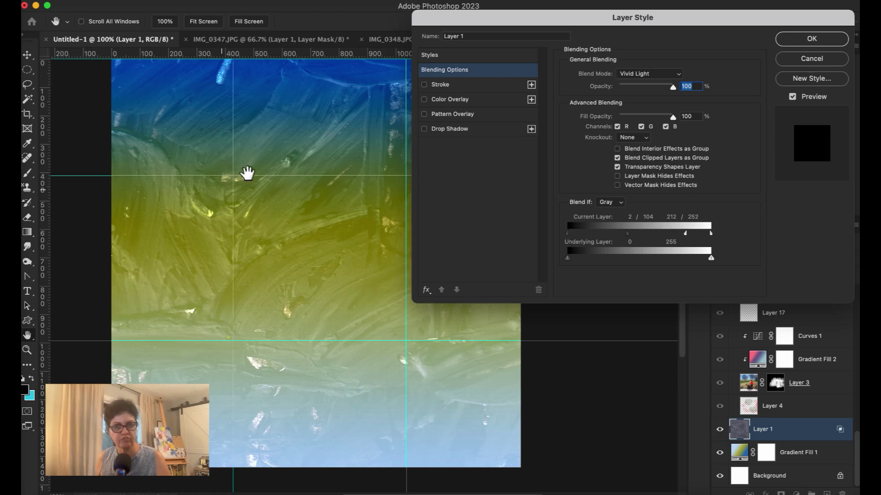
mouse_move(628, 237)
mouse_down()
mouse_move(605, 237)
mouse_move(629, 235)
mouse_up()
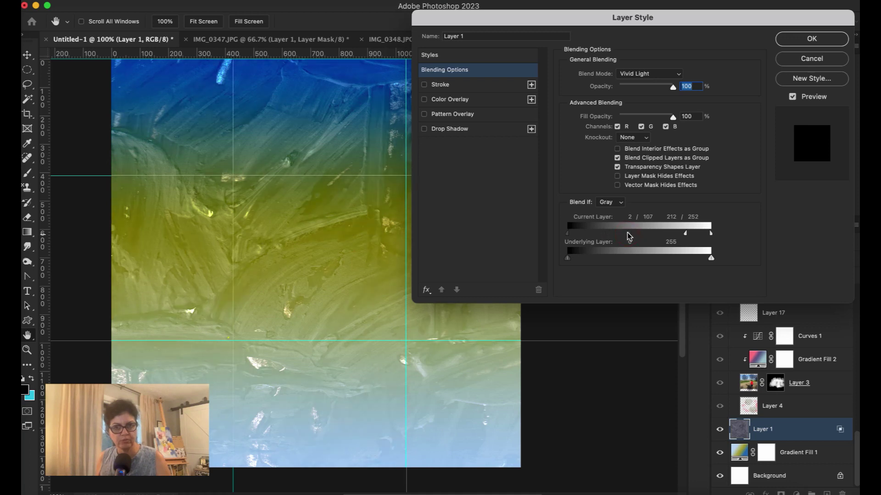
click(802, 43)
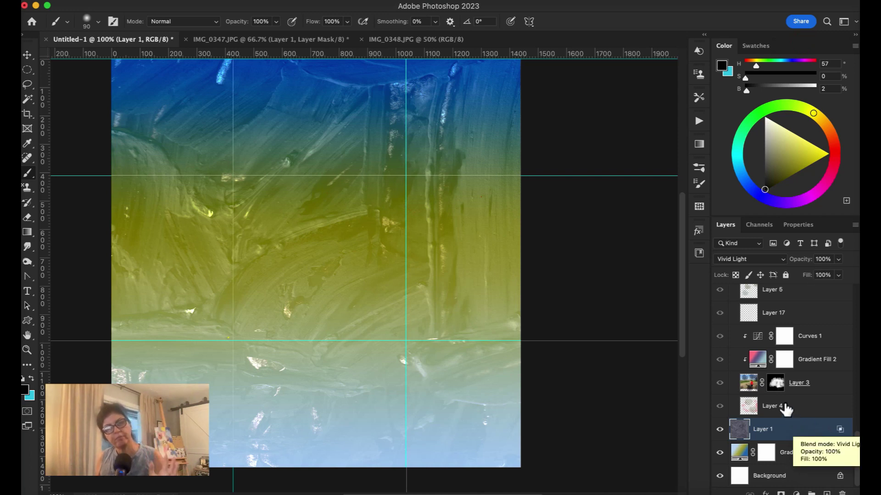
Make the boy's picture layers visible, and temporarily hide Layer 3 to examine the paint on Layer 4 beneath it
click(720, 388)
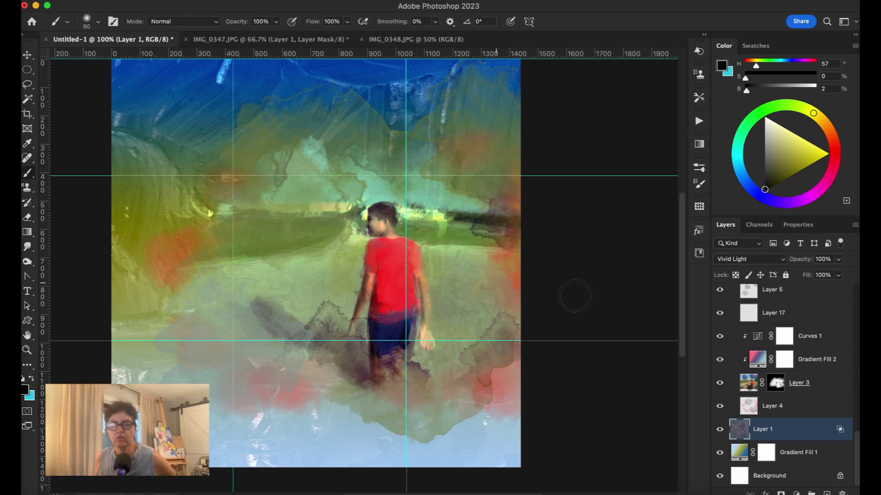
click(785, 401)
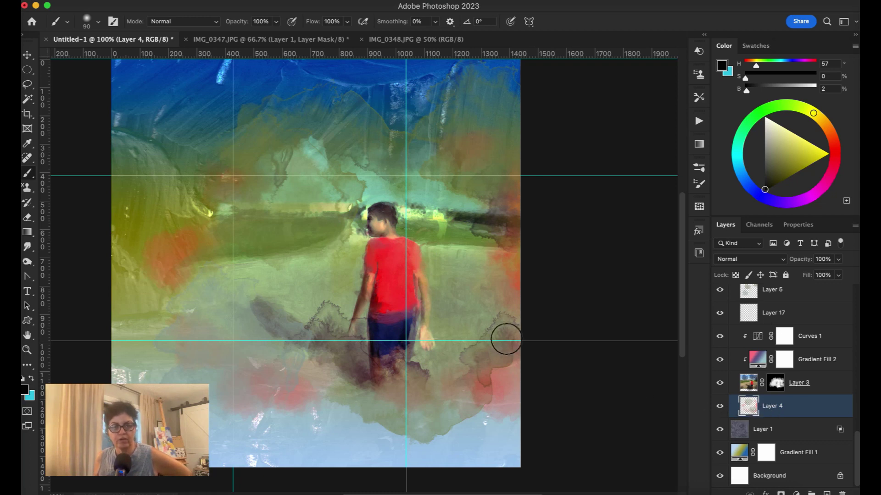
click(720, 384)
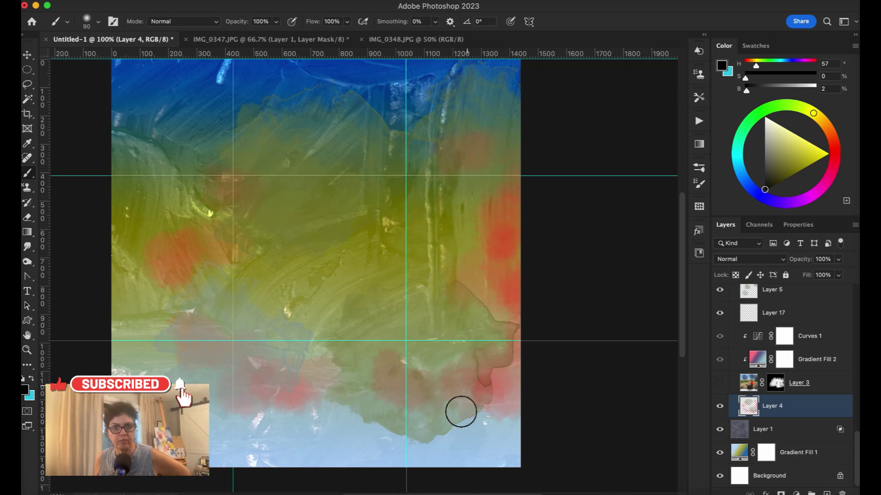
click(28, 55)
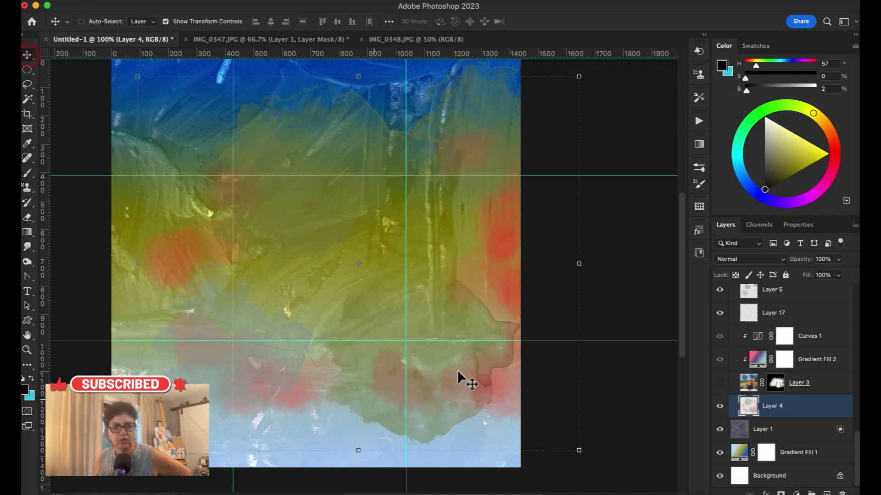
key(super+z)
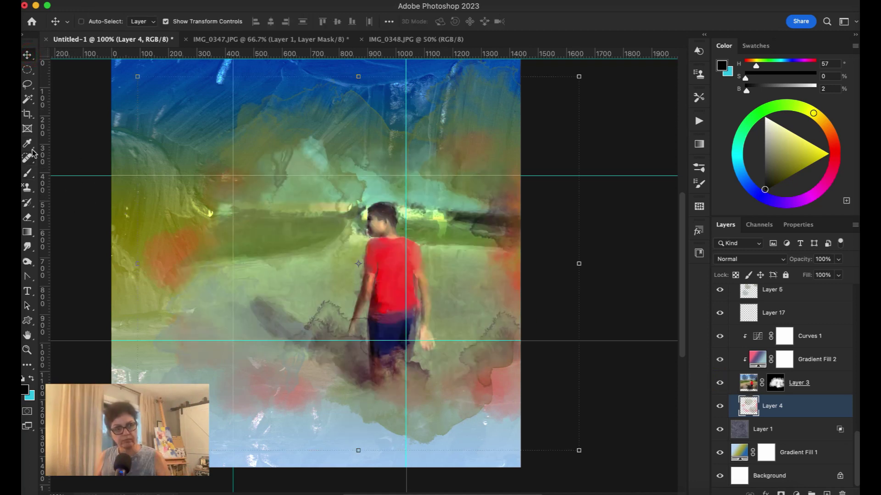
click(26, 174)
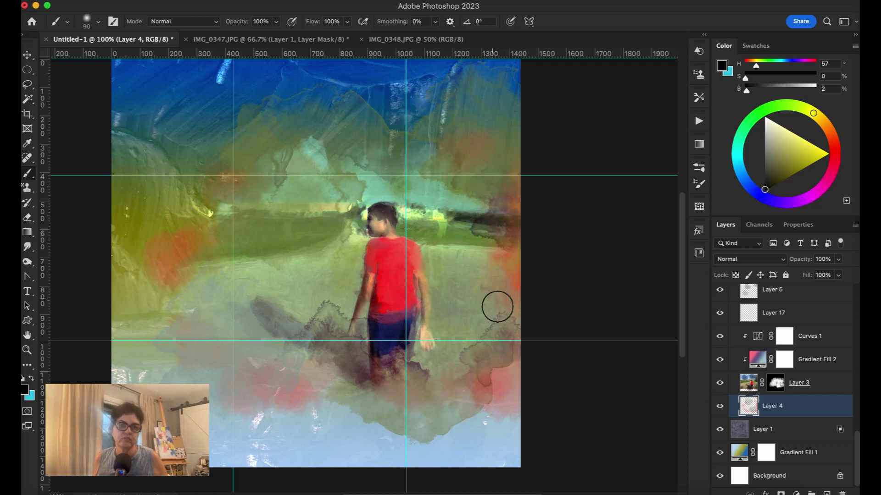
click(27, 55)
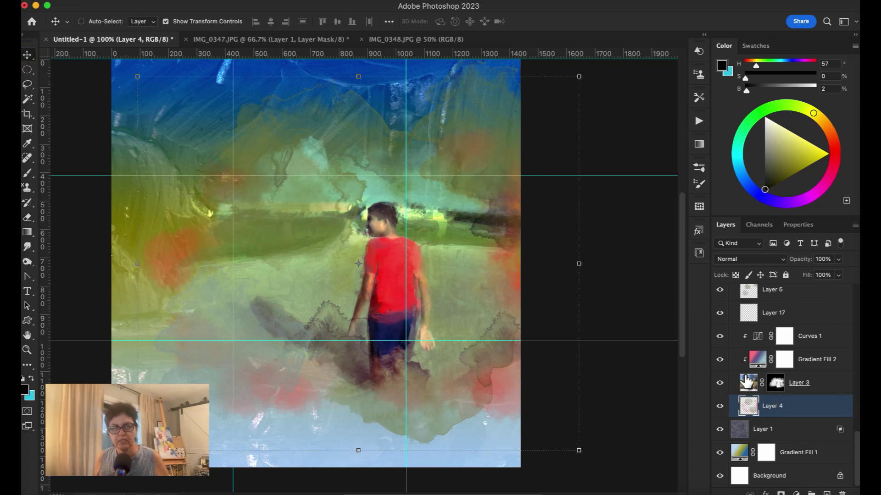
Toggle Gradient Fill 2 off and on, preview it in Normal blend mode and return it to Soft Light
click(720, 359)
click(720, 360)
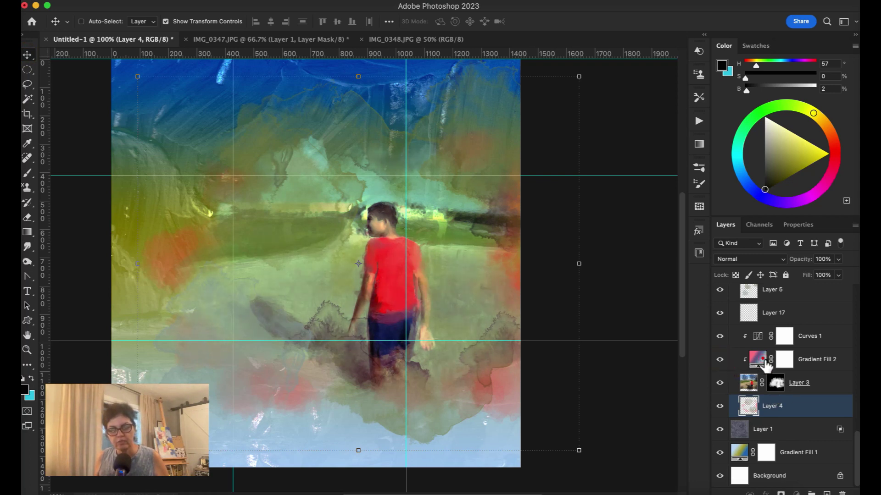
click(765, 363)
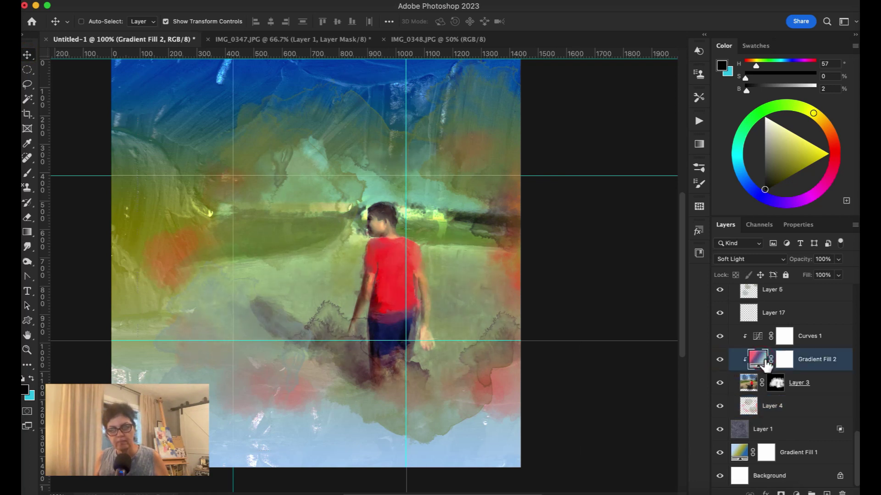
click(743, 261)
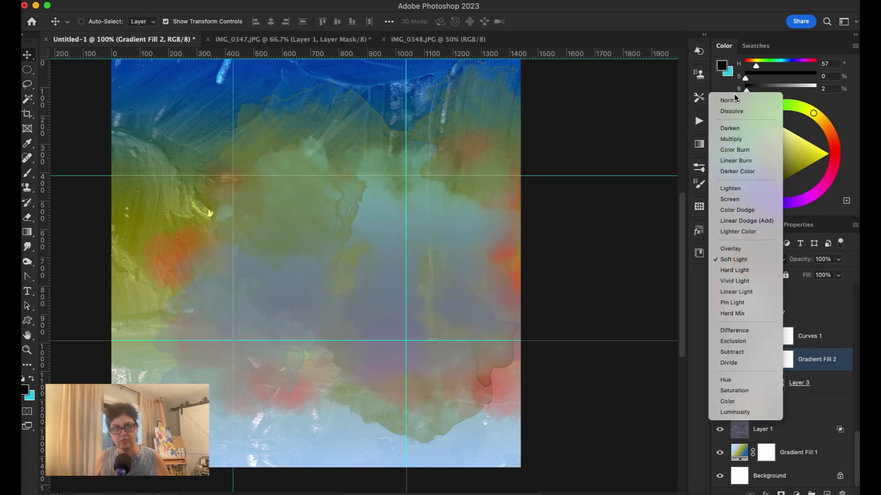
click(734, 101)
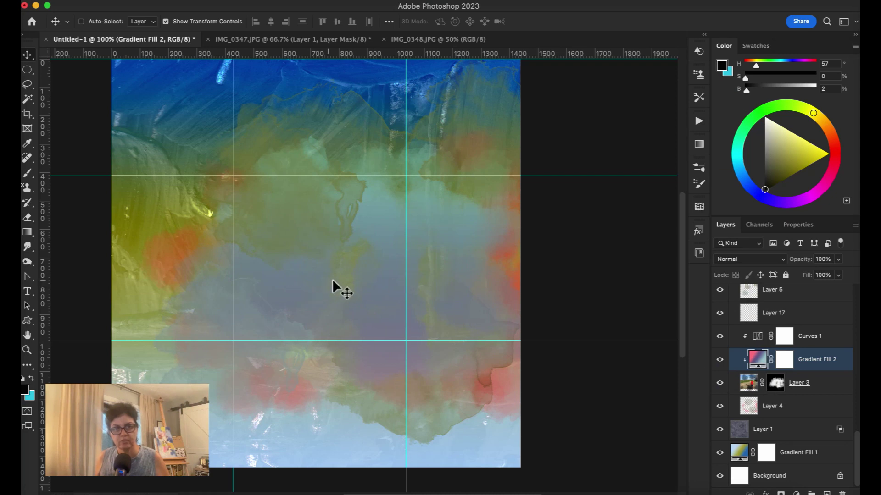
click(726, 261)
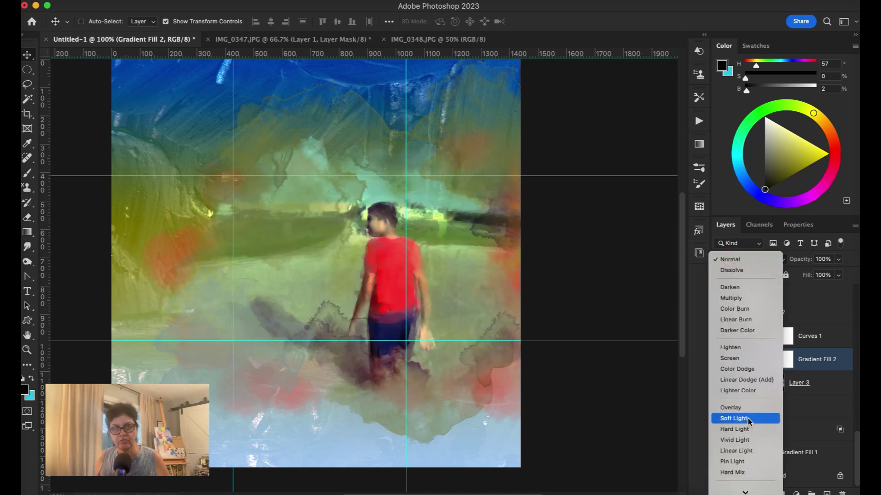
click(747, 418)
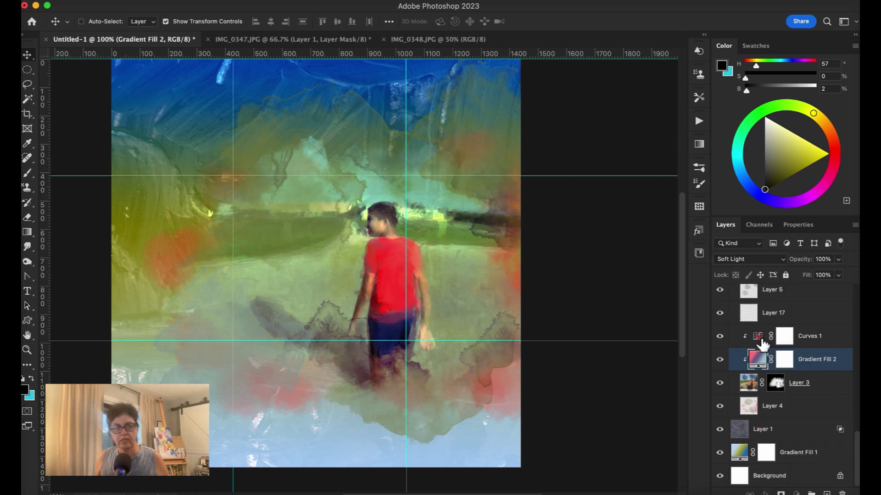
Examine the Red, Green and RGB curves of the Curves 1 adjustment clipped to Layer 3
double_click(760, 341)
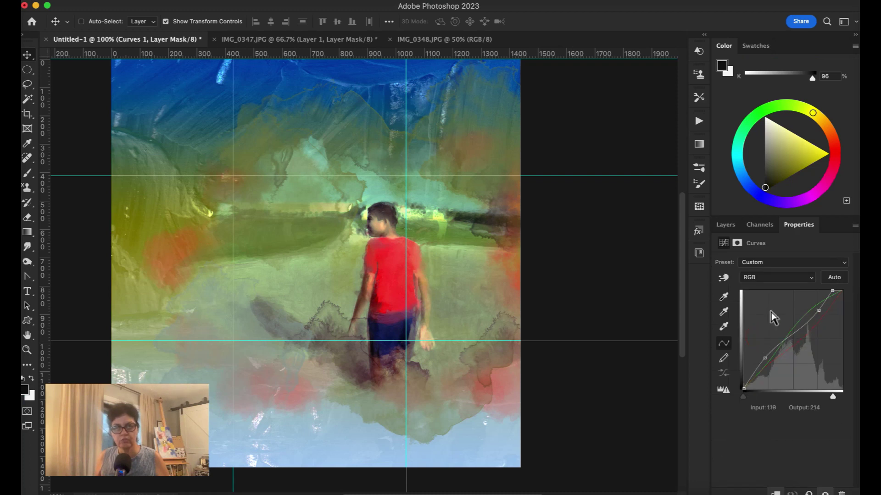
click(755, 279)
click(757, 290)
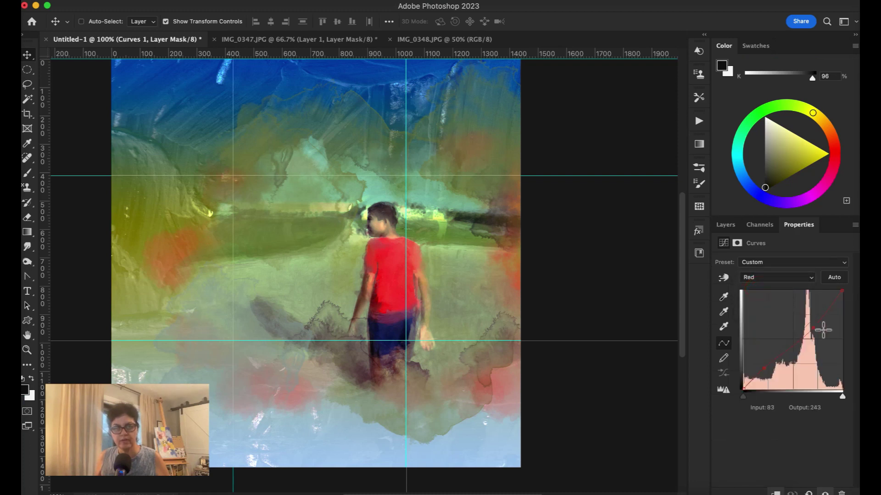
click(762, 278)
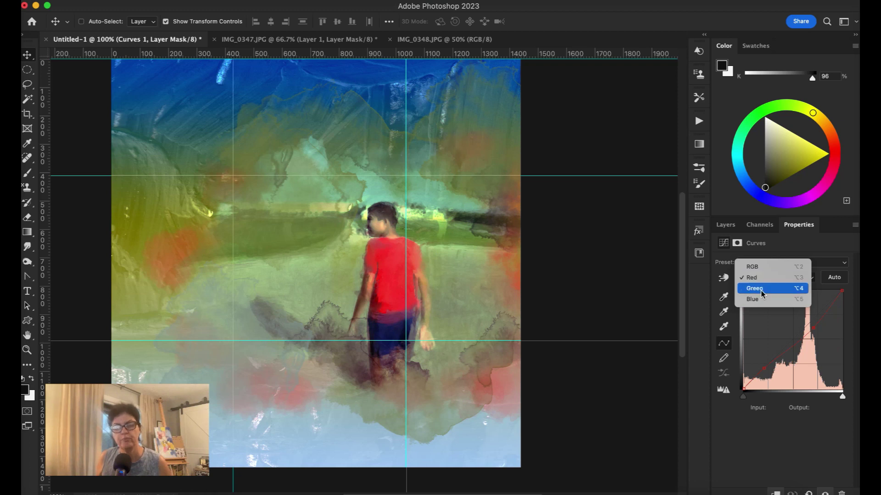
click(760, 292)
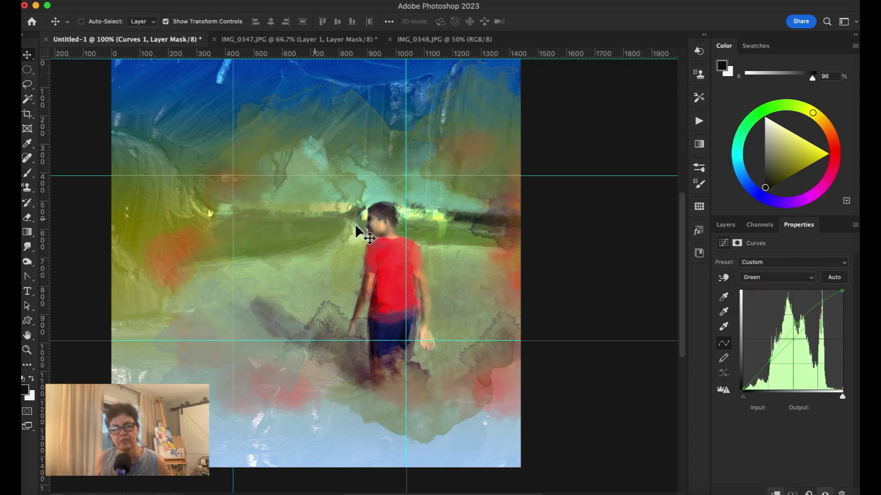
click(796, 324)
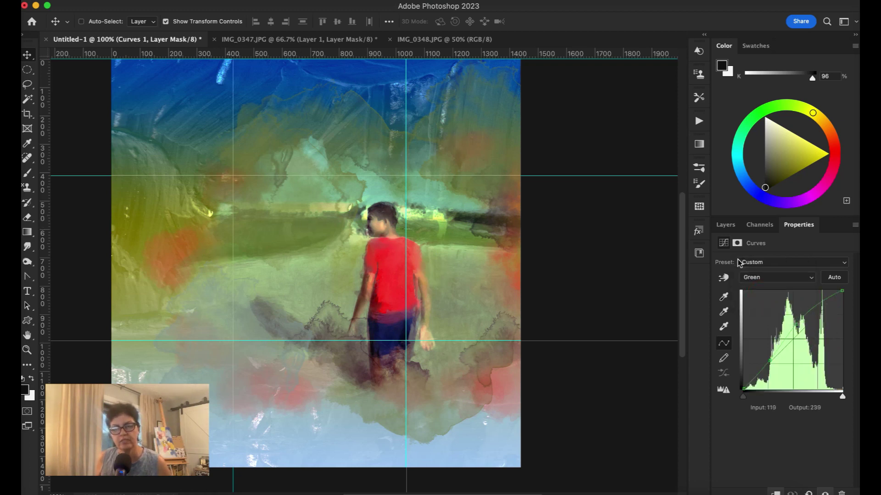
click(756, 281)
click(762, 256)
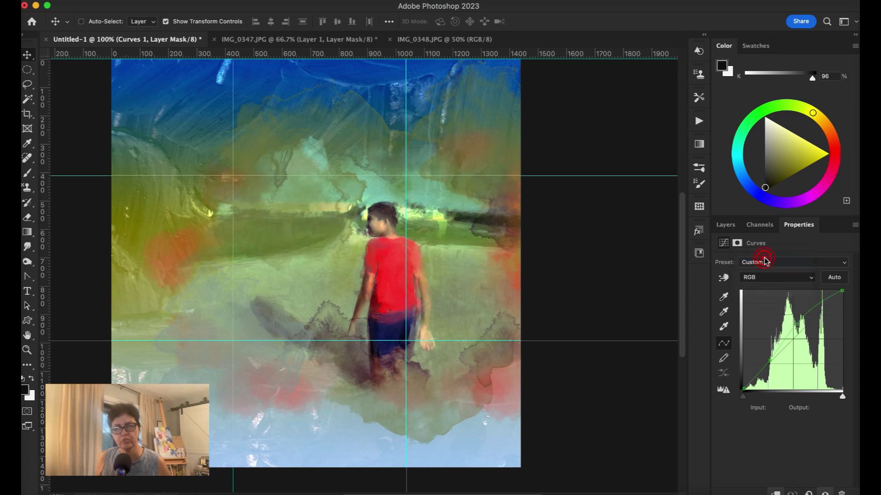
click(730, 225)
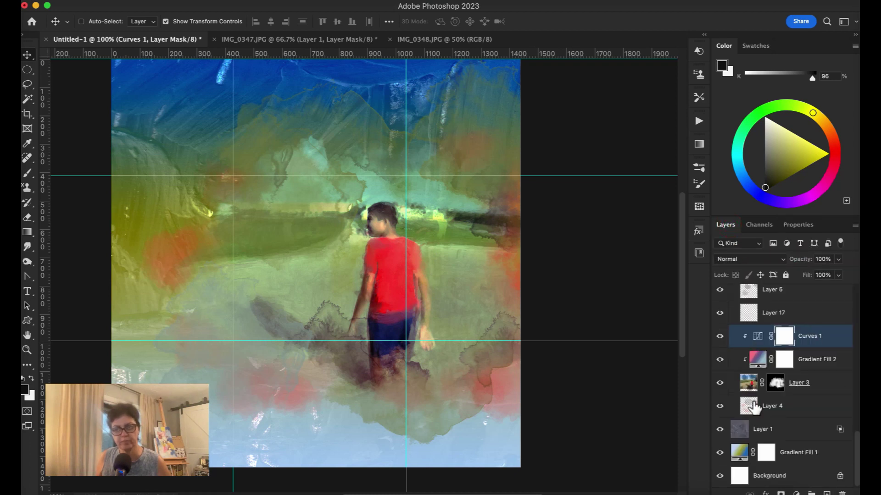
Collapse the pictures group, and make the Exposure 1 adjustment clipped to it visible after checking its settings
click(780, 319)
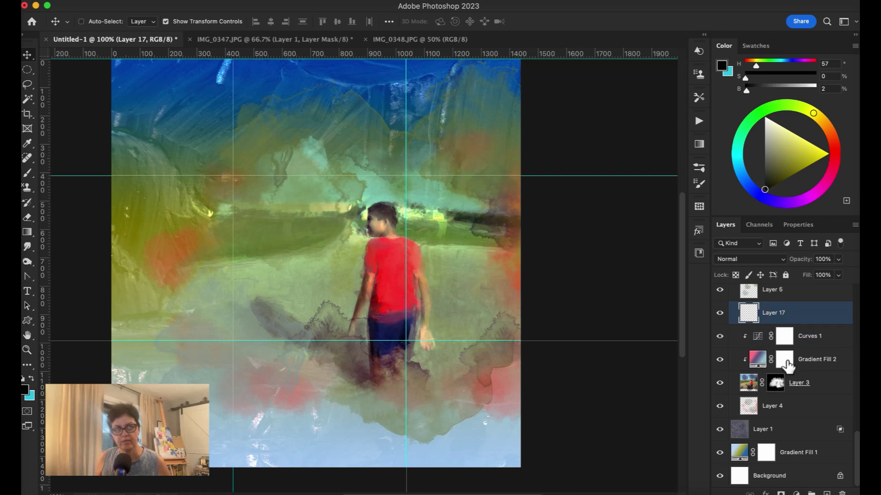
scroll(788, 367, up, 1)
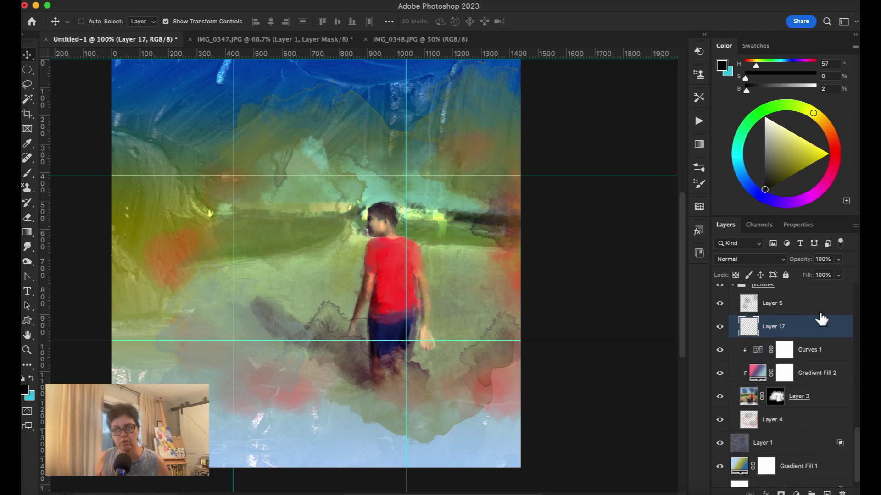
scroll(830, 330, up, 4)
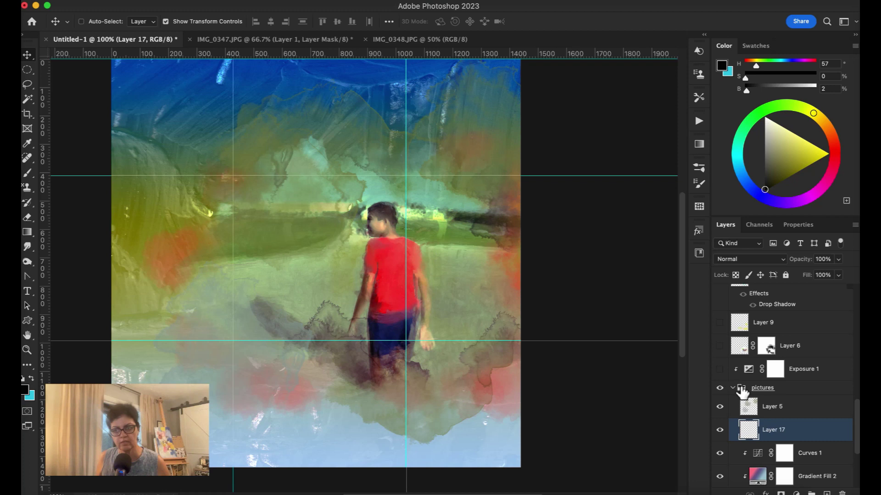
click(733, 389)
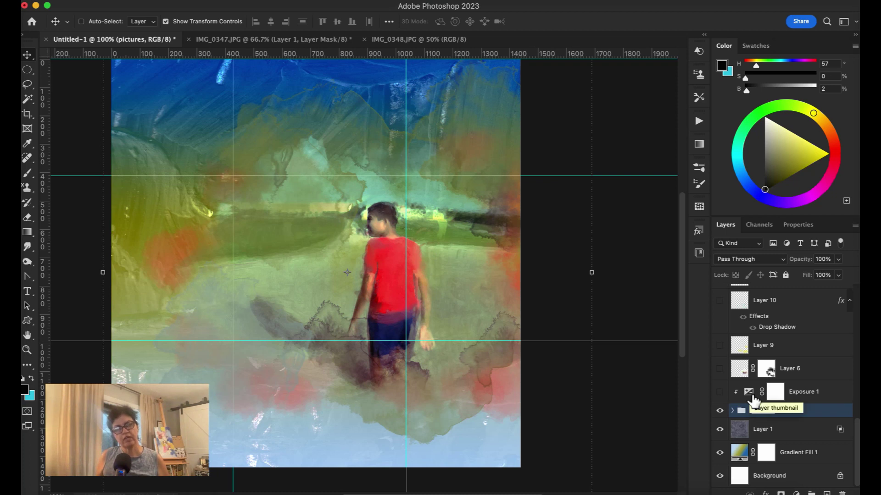
double_click(750, 394)
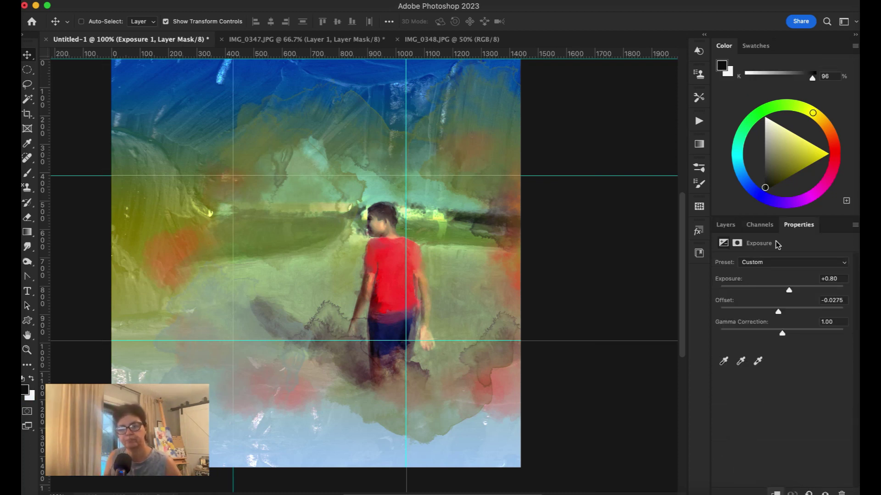
click(731, 225)
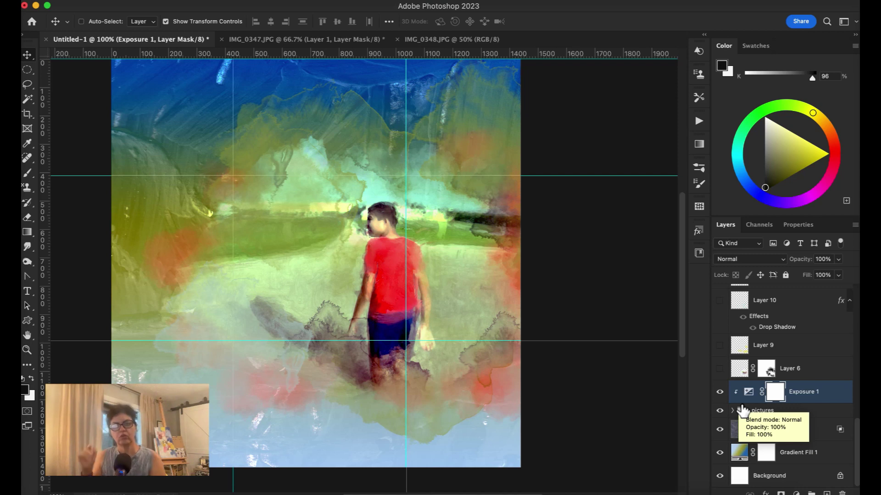
Make Layer 6 with the moth visible, and temporarily disable its layer mask to examine the unmasked paint before enabling it again
click(720, 370)
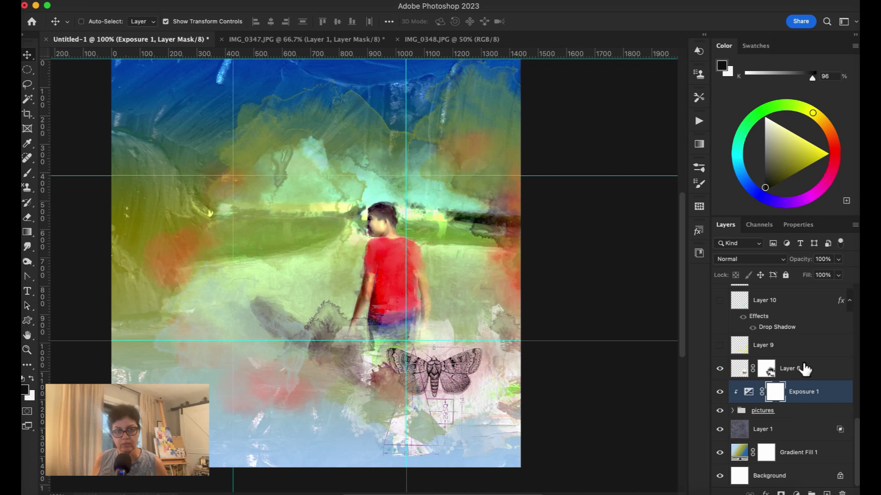
click(766, 369)
right_click(767, 369)
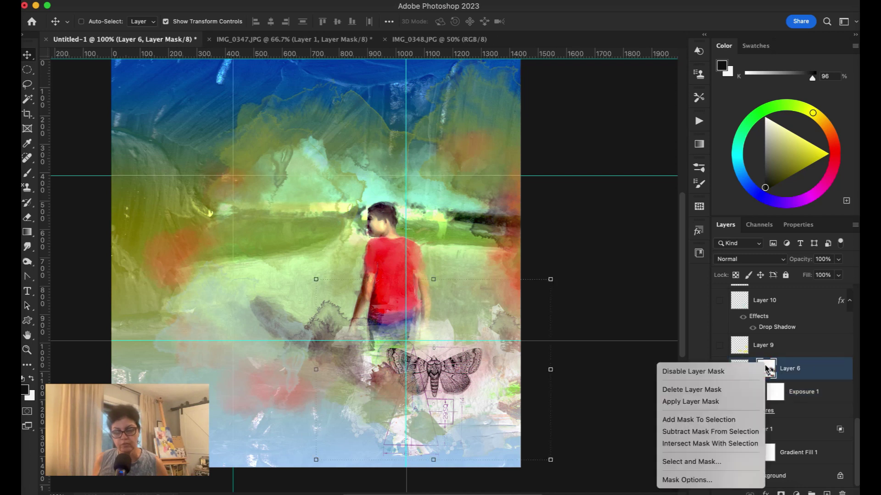
click(726, 371)
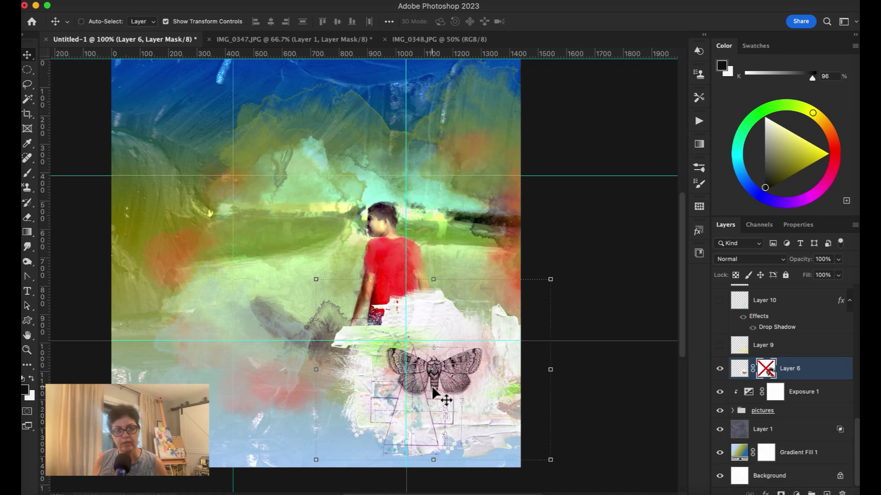
right_click(765, 370)
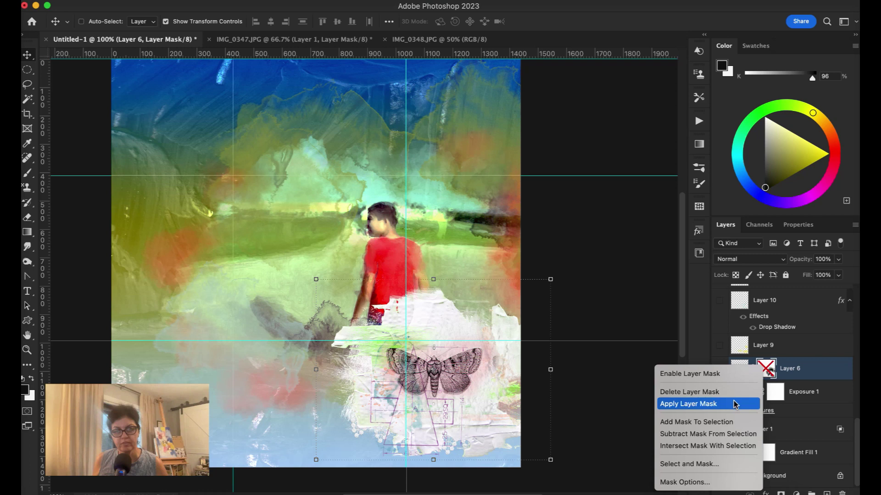
click(733, 374)
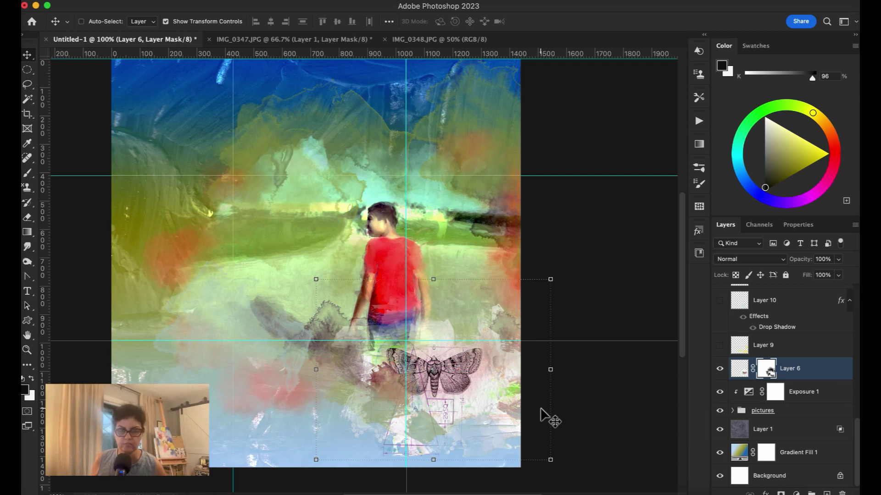
Make Layer 9 visible, toggling it off and on to compare the page with and without its yellow paint
click(719, 350)
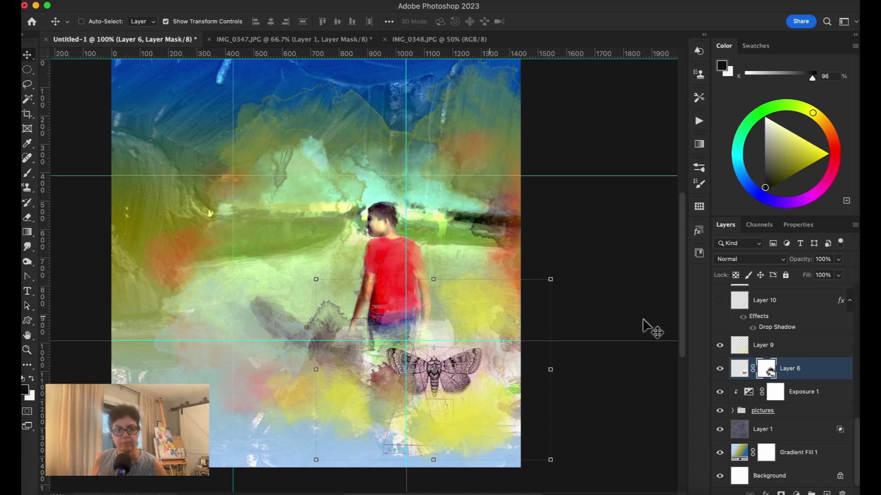
click(719, 346)
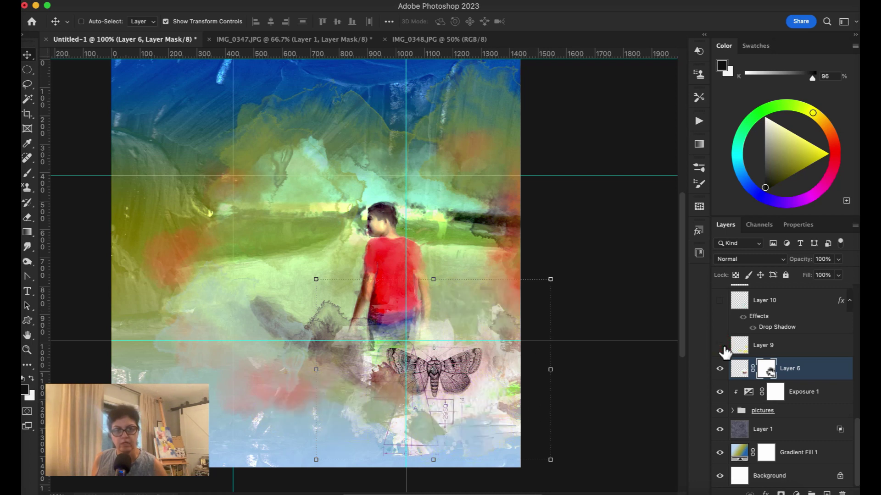
click(719, 345)
click(718, 333)
Make Layer 8 visible, and temporarily disable its layer mask to examine the full paint before enabling it again
scroll(792, 346, up, 6)
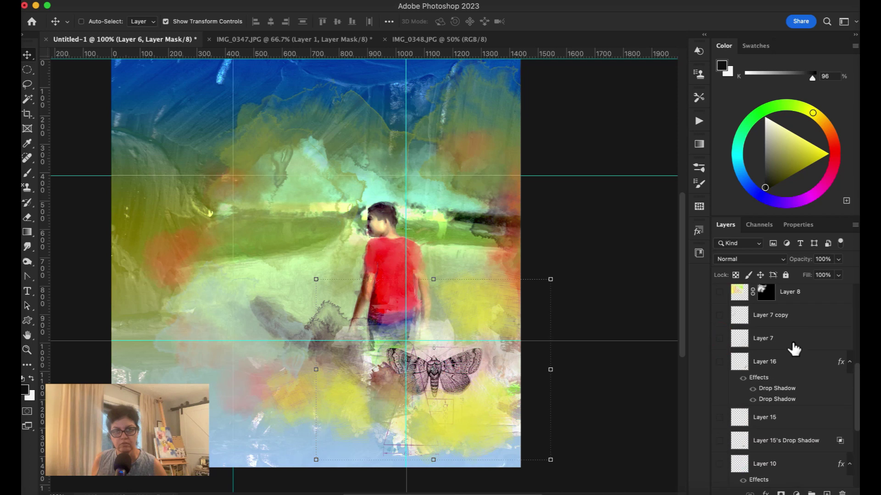
scroll(793, 348, up, 3)
click(720, 367)
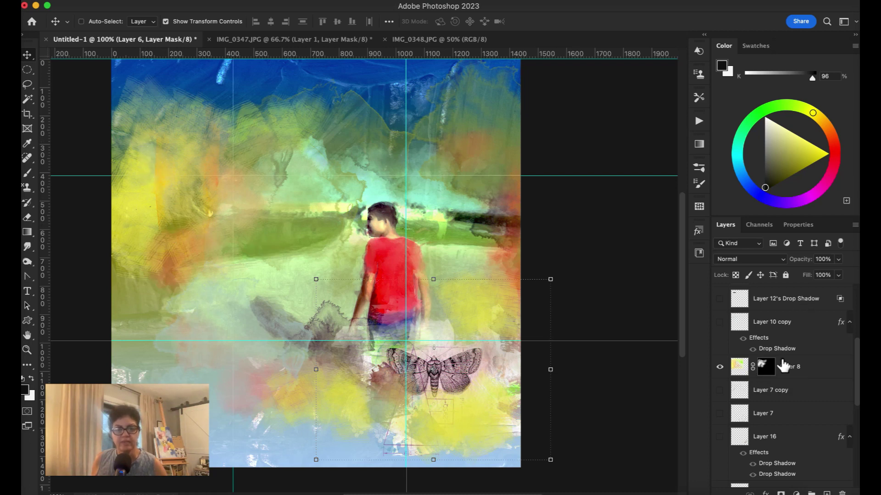
click(770, 366)
right_click(767, 365)
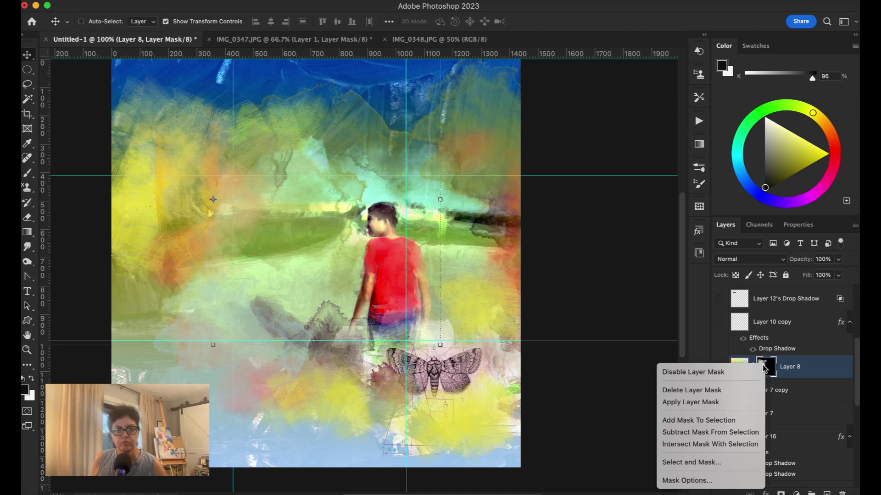
click(749, 371)
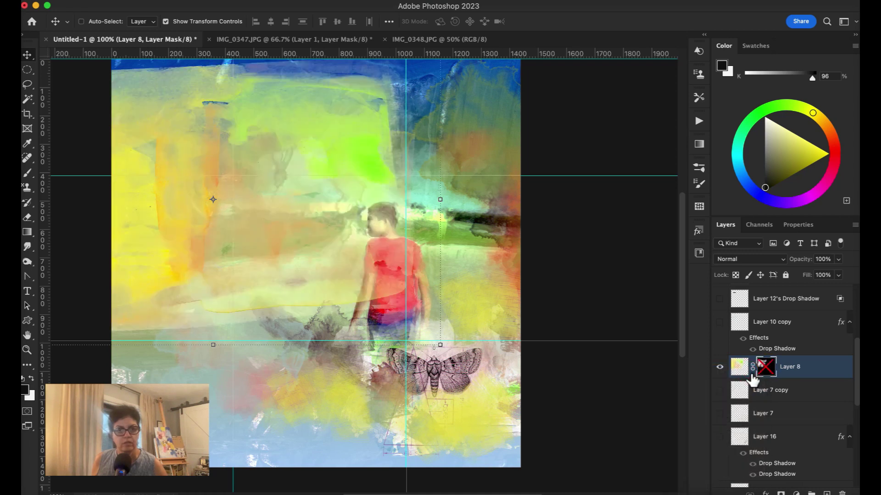
right_click(766, 368)
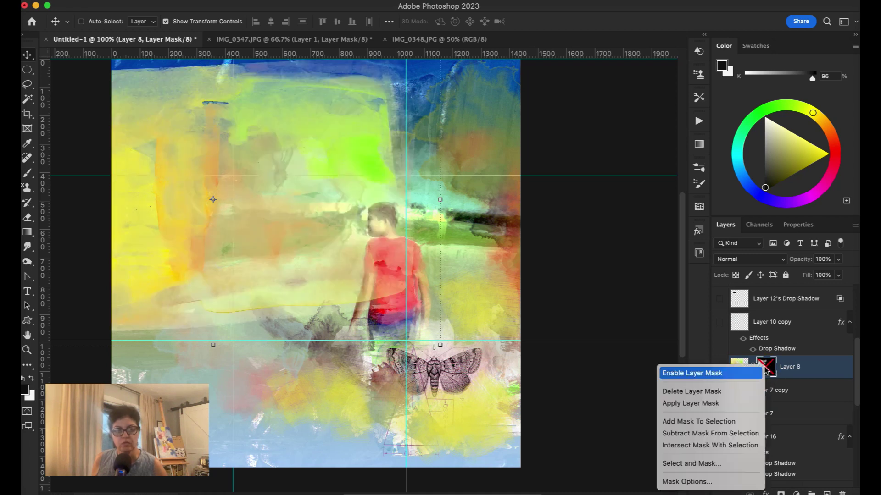
click(740, 375)
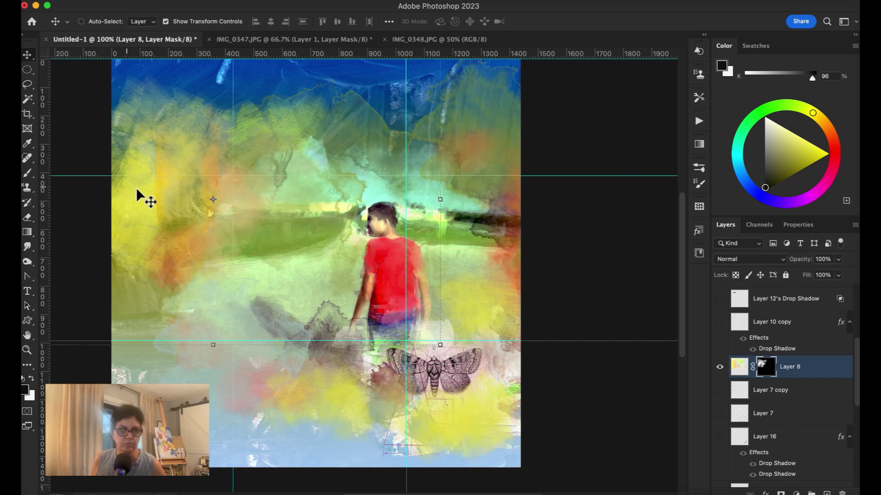
Make the stars on Layer 10 and the Joyful Heart word art on Layer 15 visible, together with Layer 15's Drop Shadow
scroll(825, 376, up, 5)
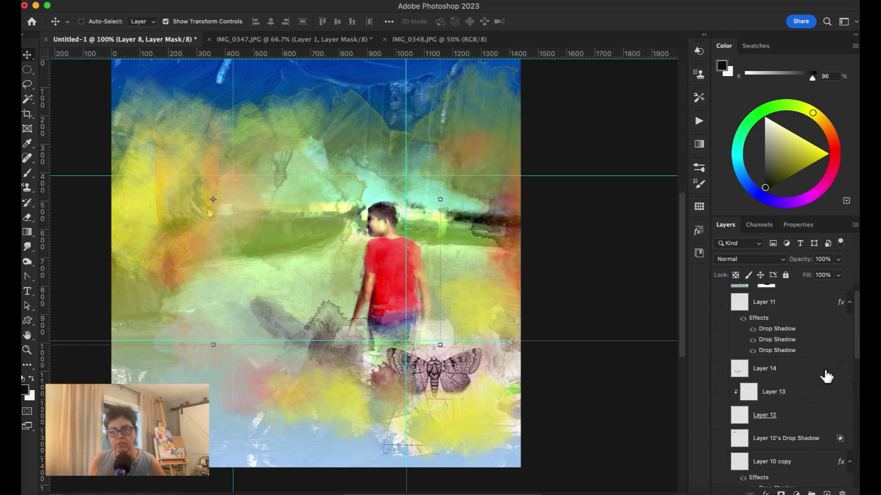
scroll(822, 366, down, 10)
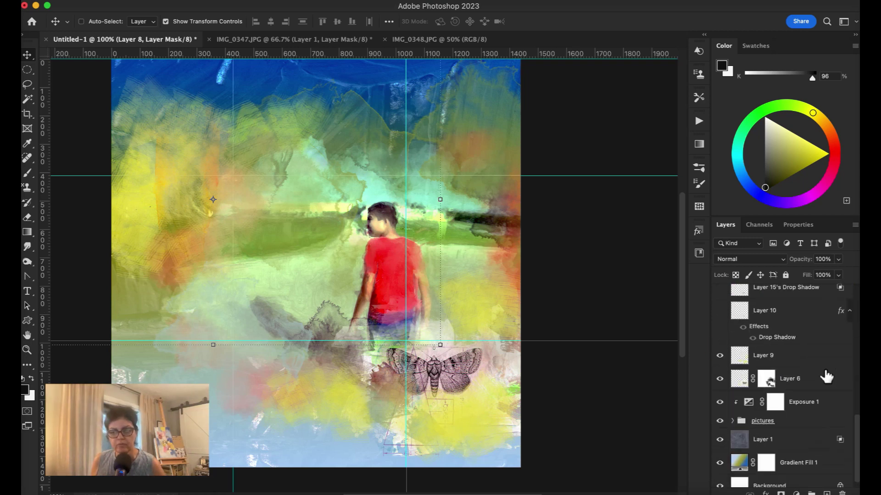
click(719, 310)
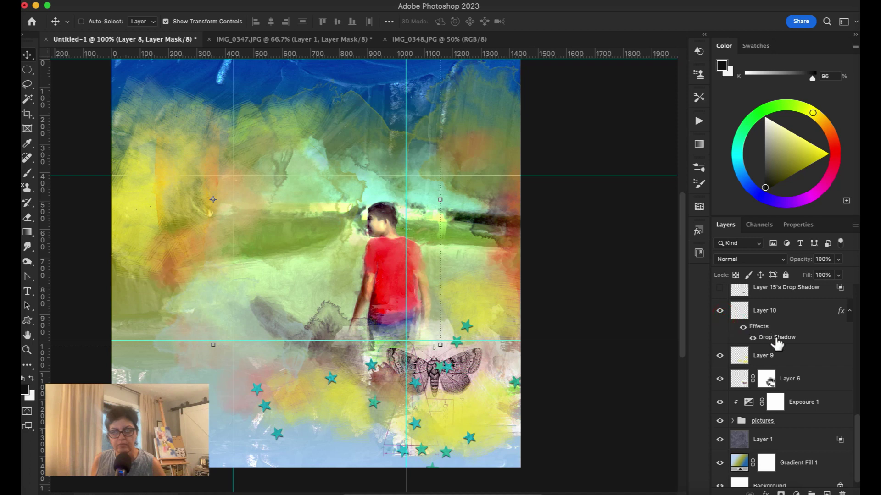
scroll(776, 342, up, 3)
click(719, 357)
click(720, 338)
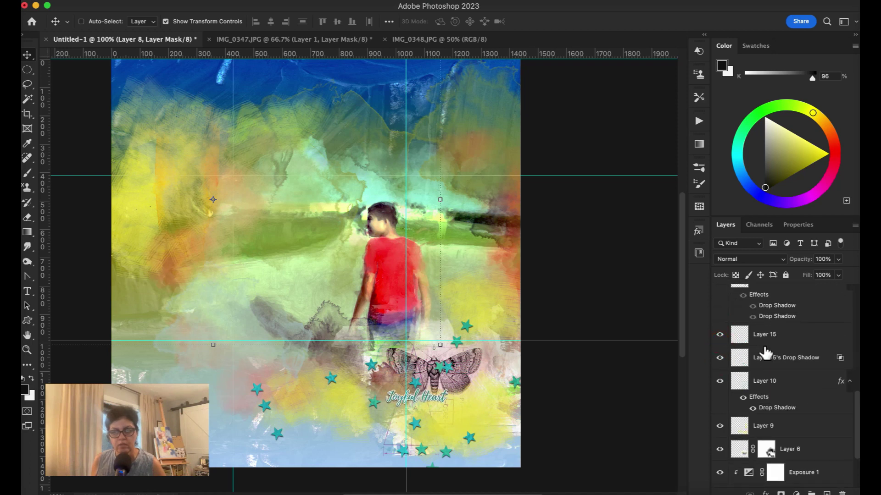
Make the leaf branch on Layer 16 and the thread loops on Layer 7 and Layer 7 copy visible
scroll(726, 350, up, 4)
click(720, 367)
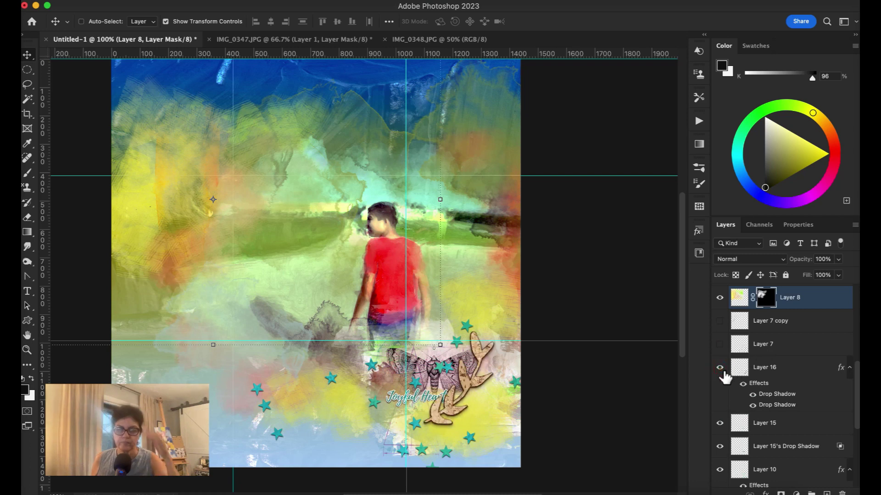
click(720, 346)
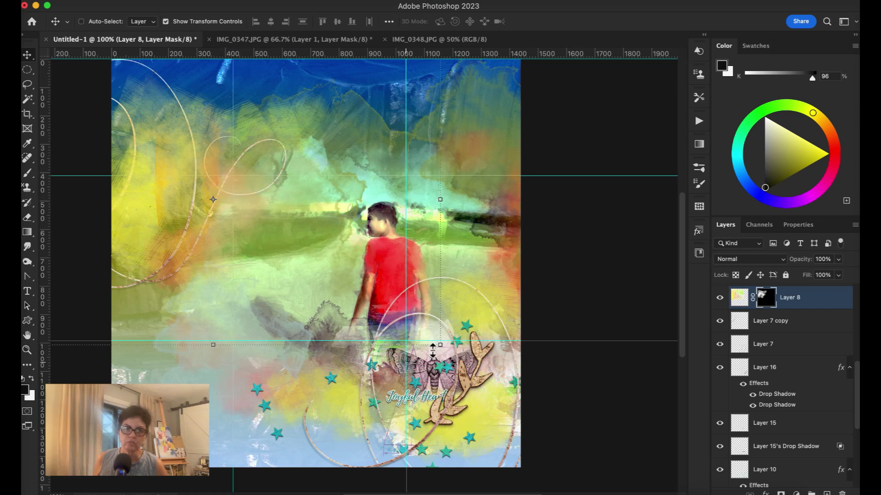
Make the stars on Layer 10 copy and the "you are special" label on Layer 12 visible, together with Layer 12's Drop Shadow
scroll(766, 355, up, 2)
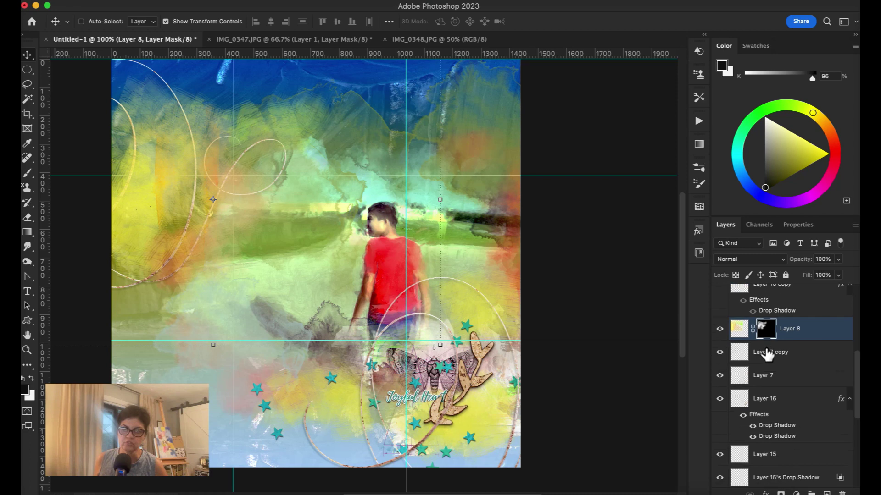
scroll(767, 355, up, 1)
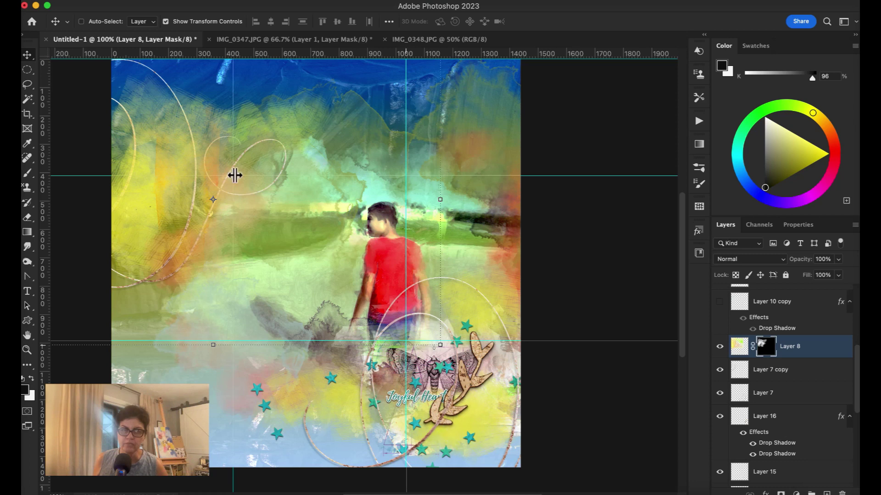
scroll(780, 404, up, 1)
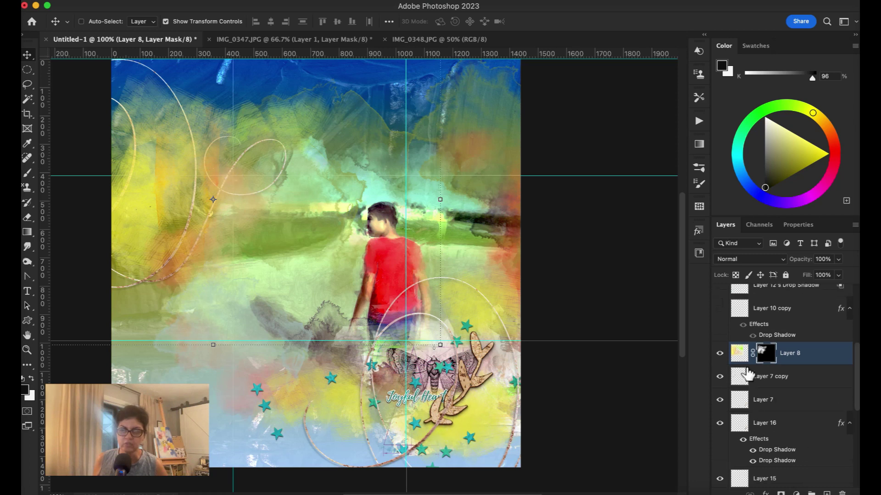
click(720, 325)
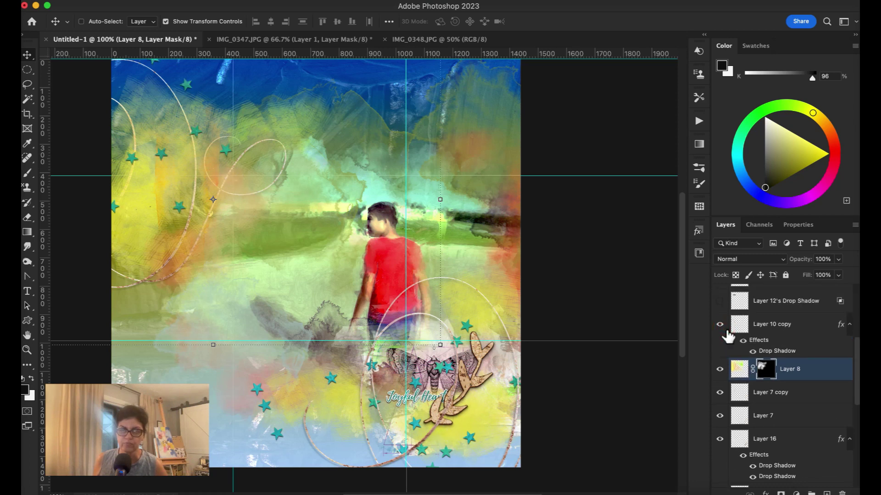
scroll(752, 341, up, 2)
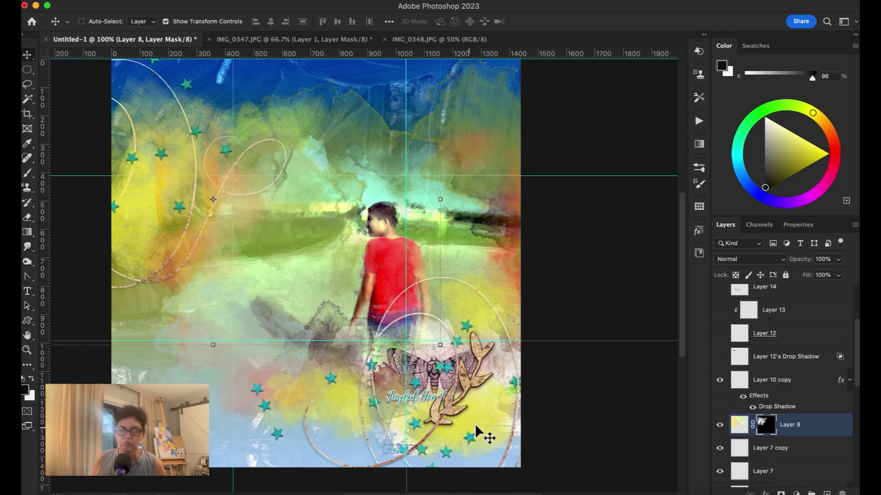
click(719, 357)
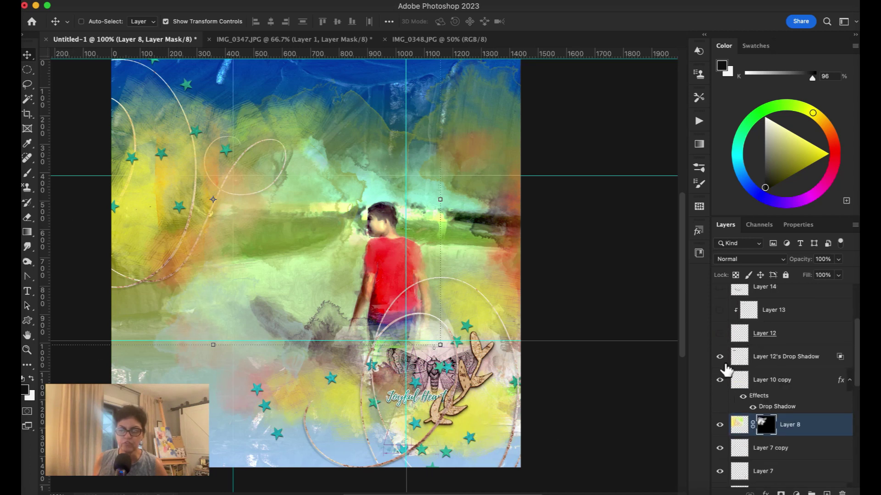
click(720, 334)
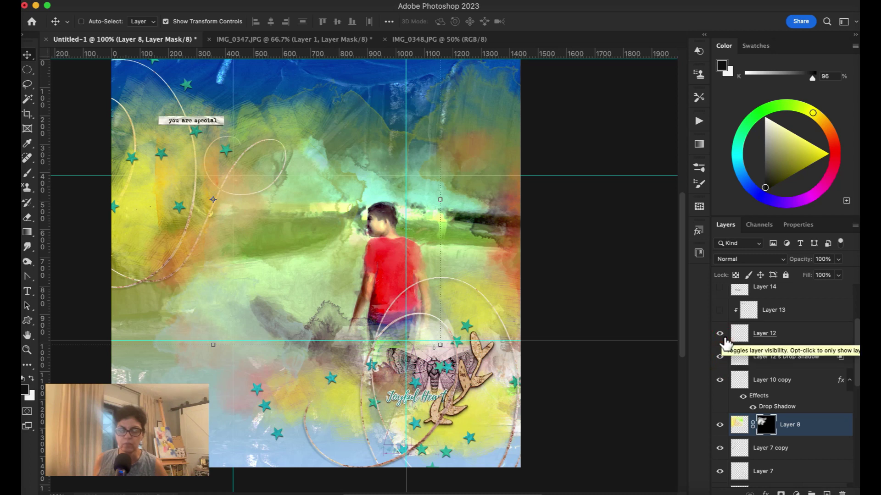
Toggle Layer 13, clipped to Layer 12, to compare the "you are special" label up close at 200%, and leave it visible
click(720, 311)
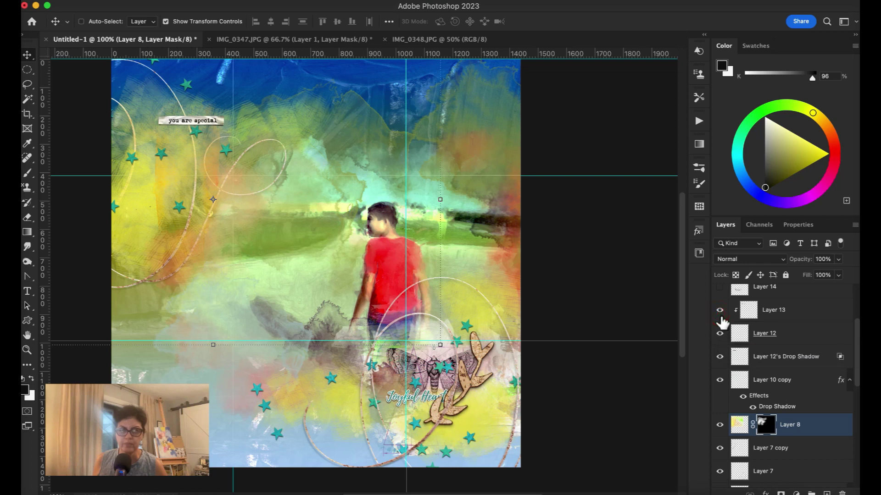
click(720, 311)
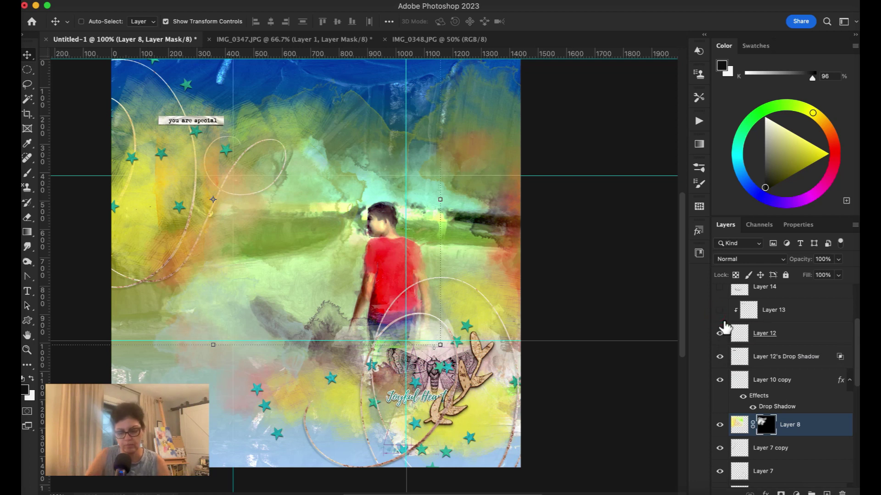
key(super+plus)
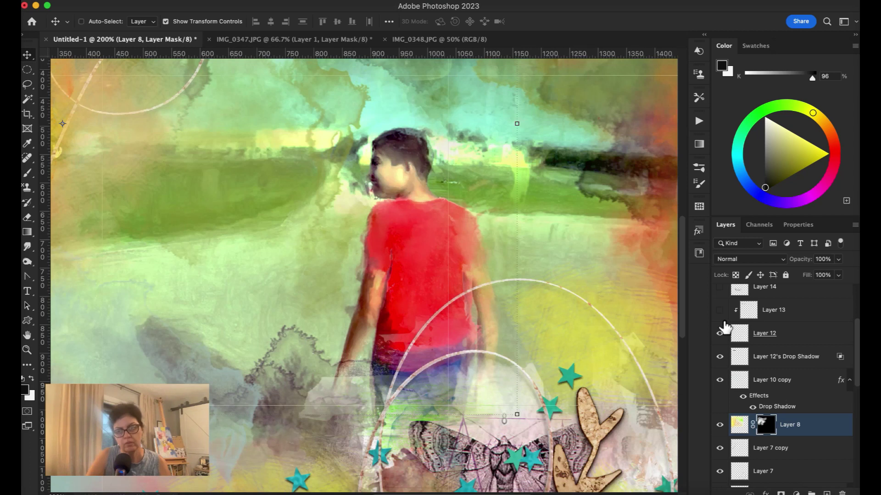
scroll(631, 320, up, 15)
scroll(631, 320, left, 10)
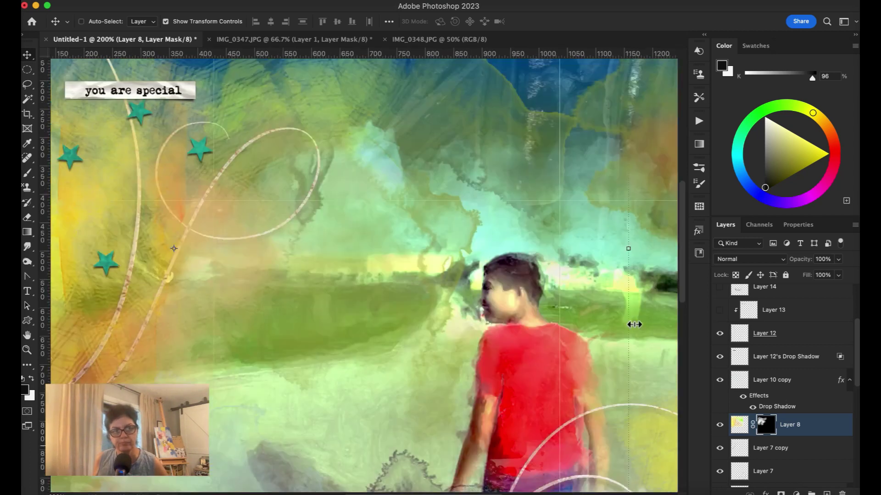
scroll(631, 320, up, 3)
scroll(631, 320, left, 2)
scroll(621, 328, right, 1)
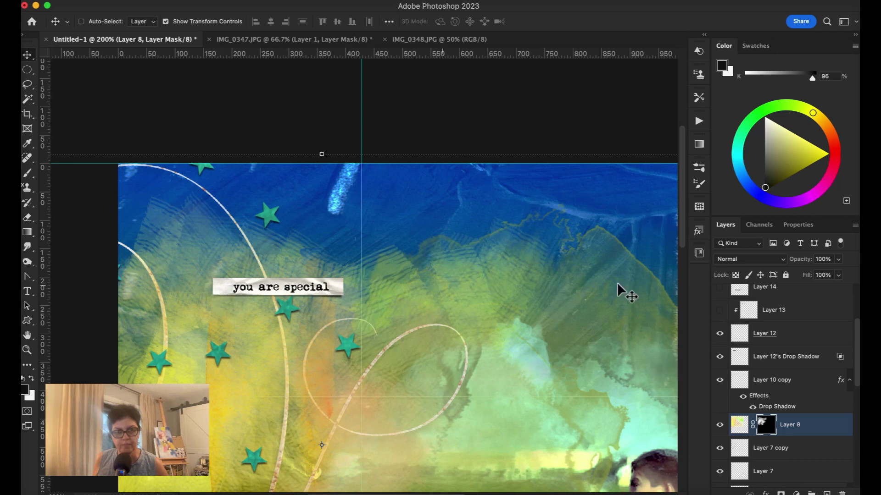
click(720, 312)
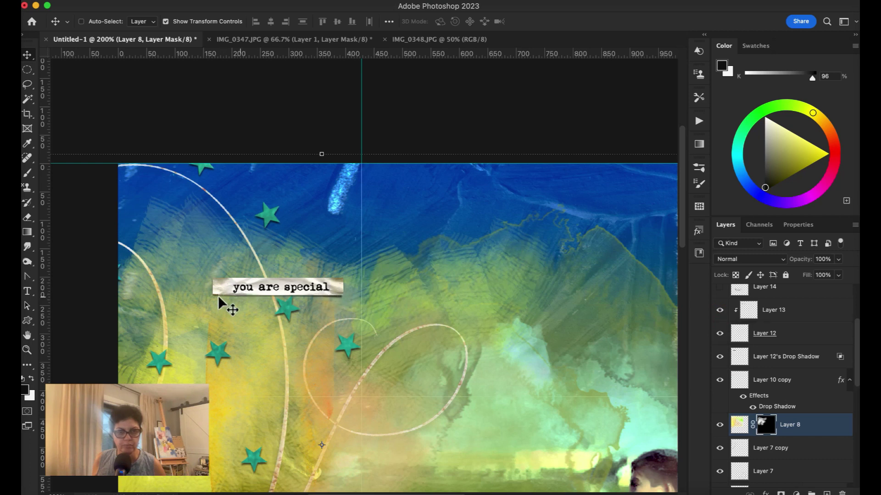
click(720, 310)
click(720, 310)
Make "The process of Becoming" title on Layer 14 and the string and JOY bead cluster on Layer 11 visible
click(720, 312)
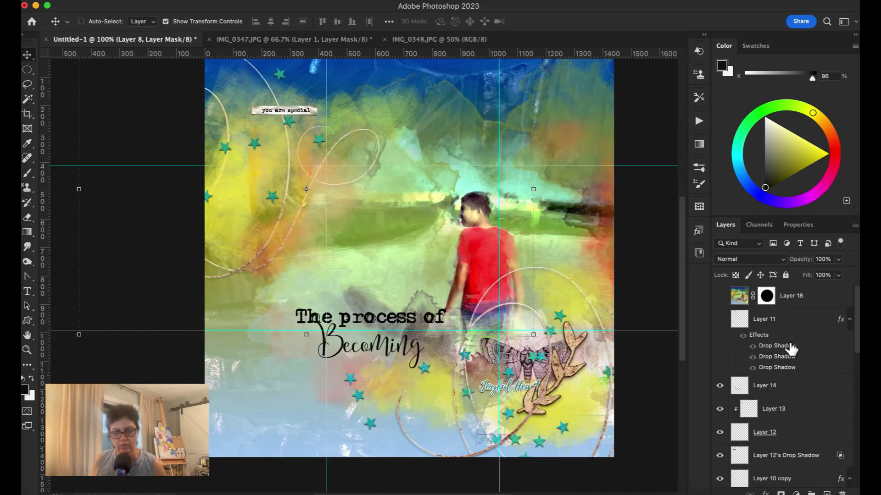
click(719, 319)
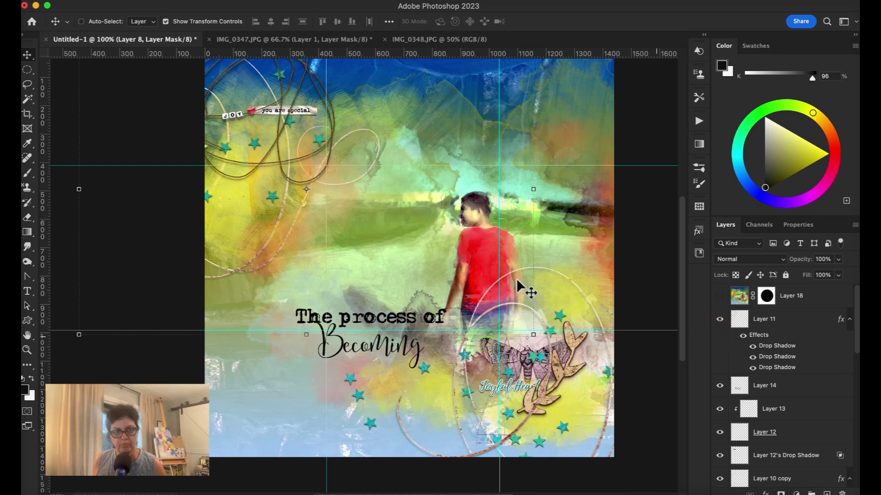
scroll(672, 226, up, 3)
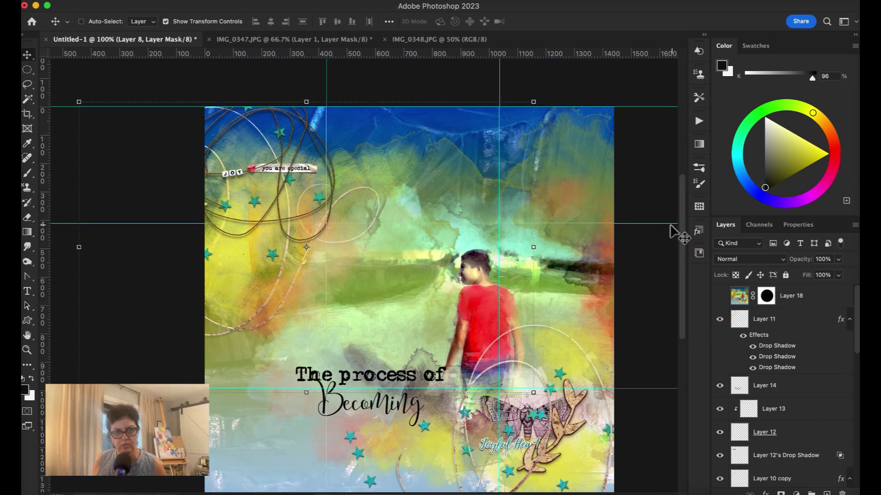
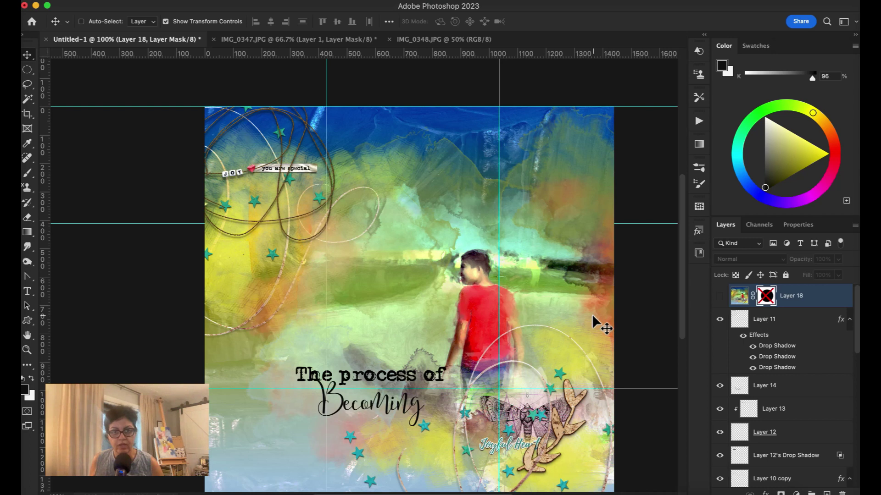
Make Layer 18 visible above the whole collage and activate the Elliptical Marquee tool
scroll(592, 315, down, 3)
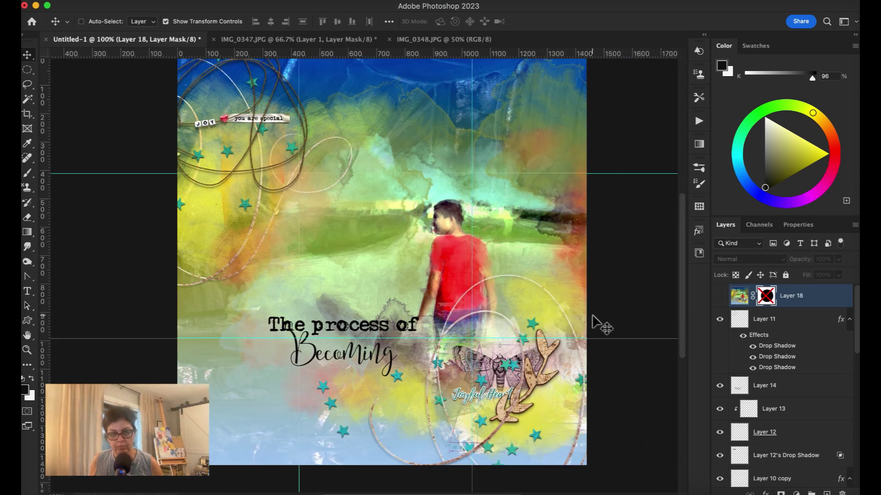
click(719, 296)
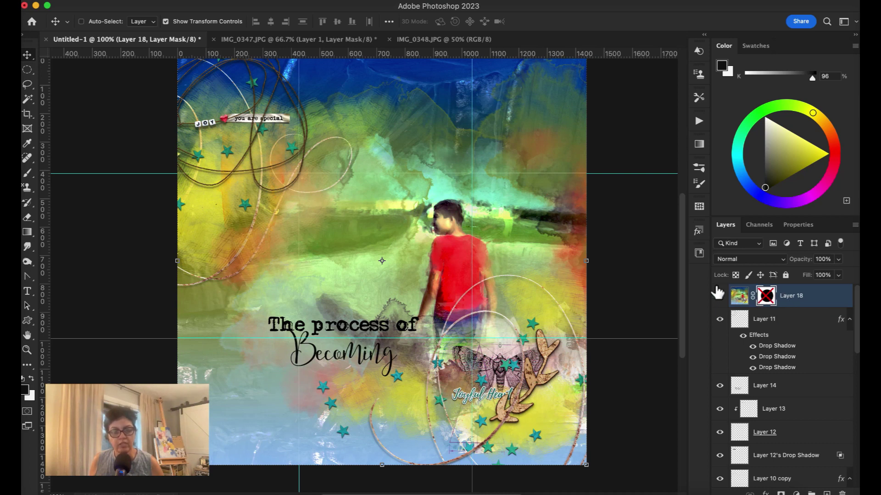
click(27, 70)
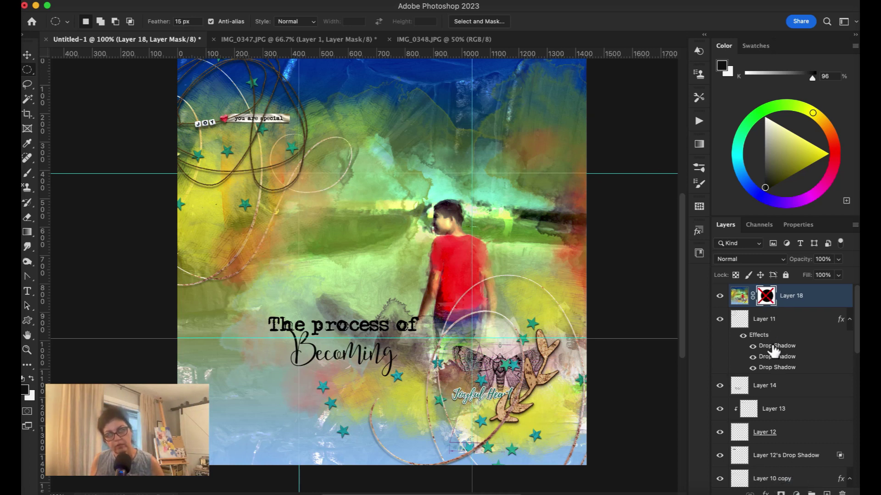
Enable Layer 18's circular mask and toggle the layer to compare the page's edges with and without it, leaving it visible
right_click(769, 298)
click(746, 302)
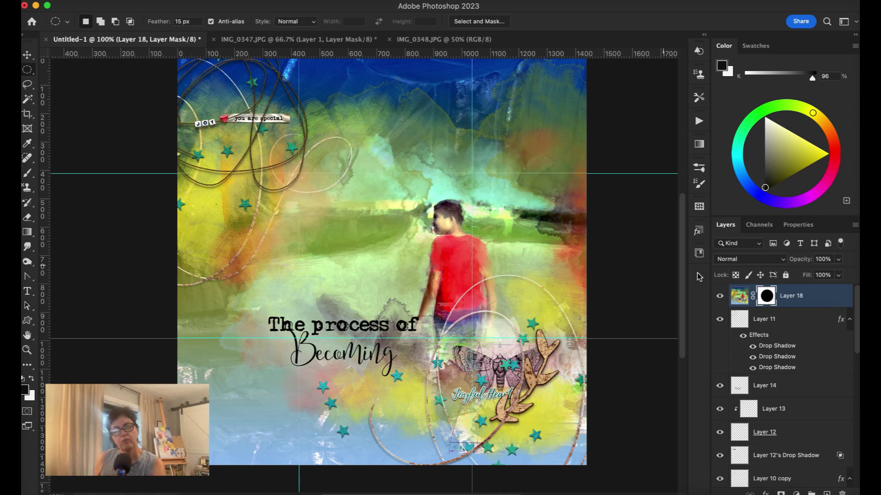
click(720, 297)
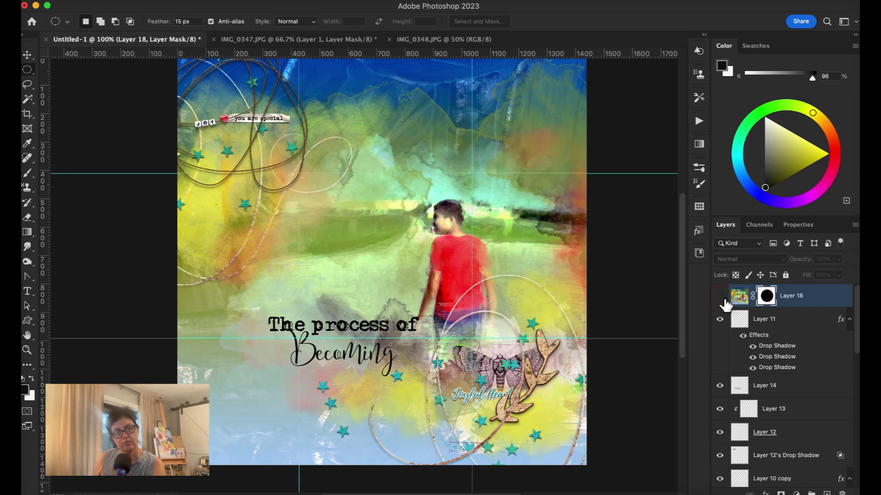
click(720, 297)
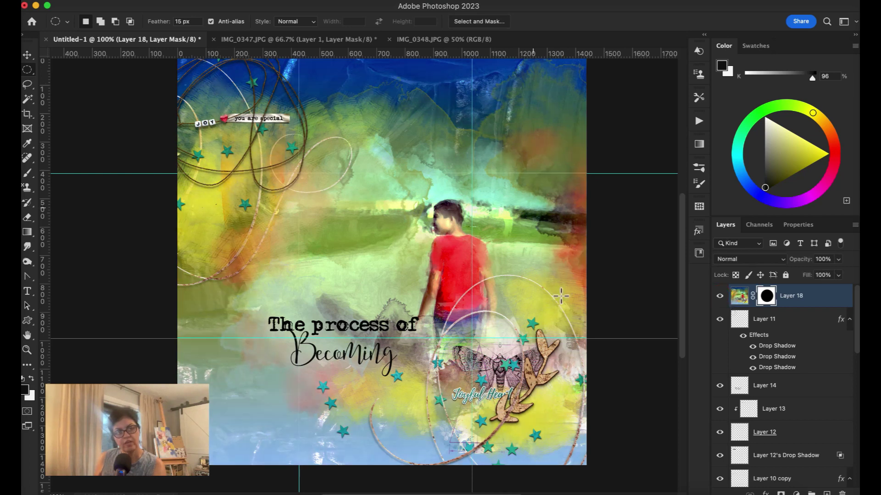
click(722, 298)
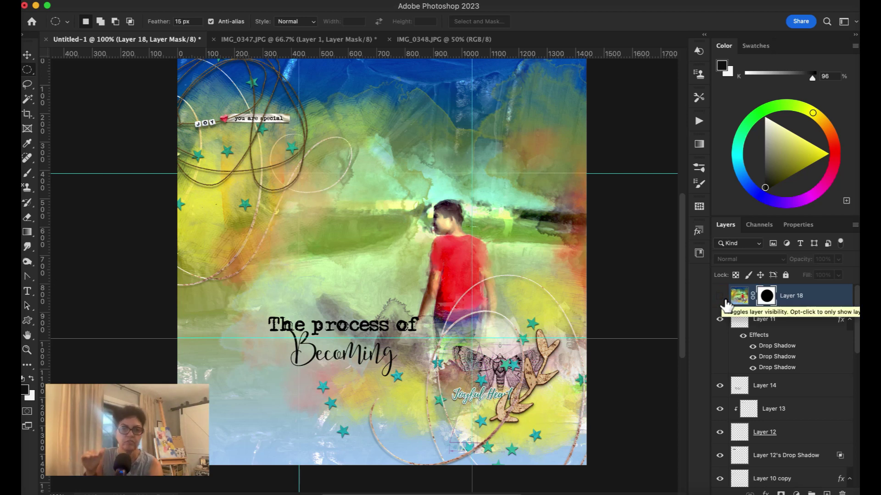
click(723, 299)
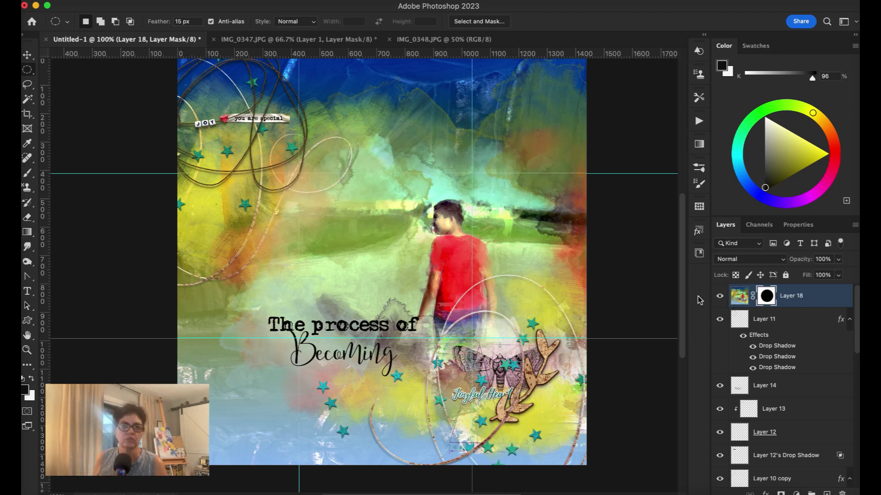
Examine the painterly source photos IMG_0348.JPG and IMG_0347.JPG, the latter at 50%, and return to the Untitled-1 collage
click(466, 40)
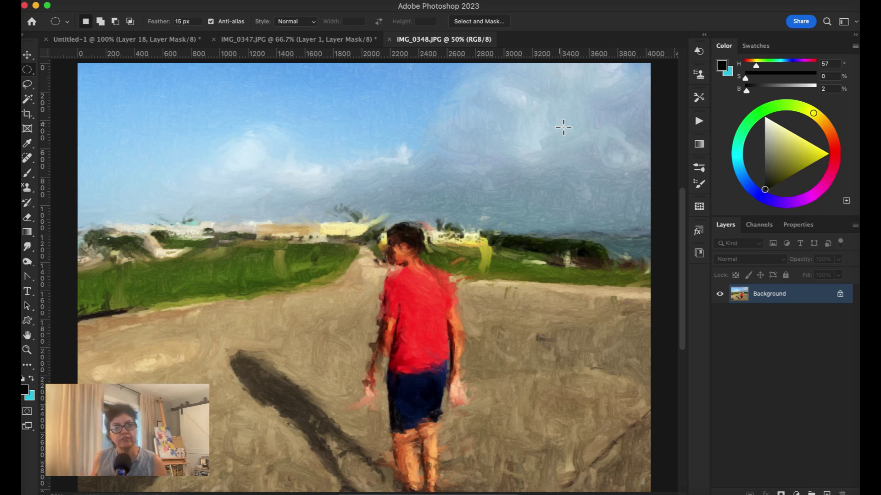
click(308, 40)
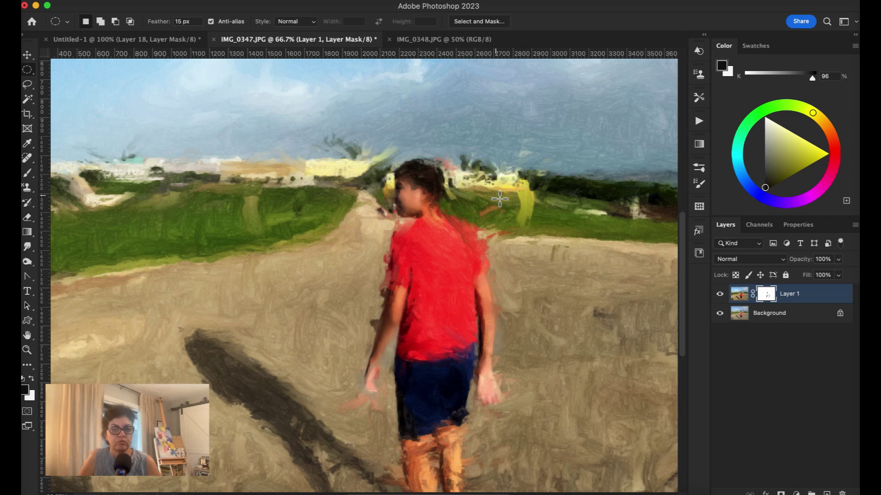
key(super+minus)
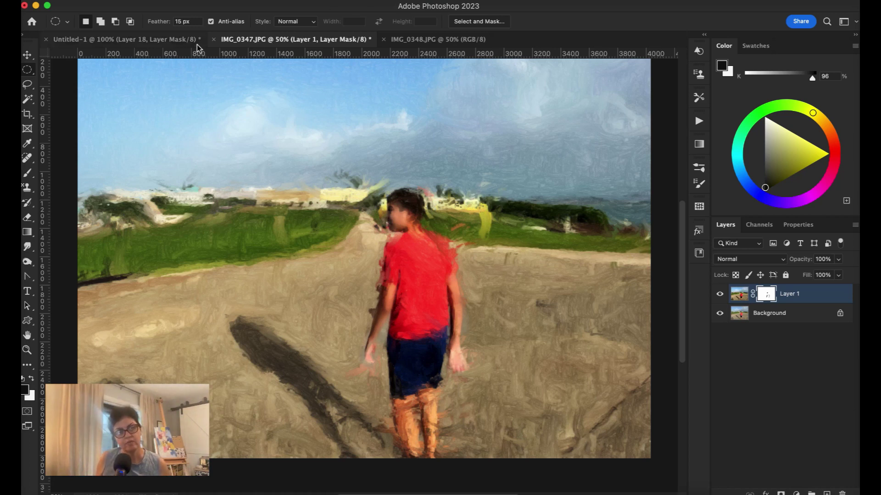
click(176, 39)
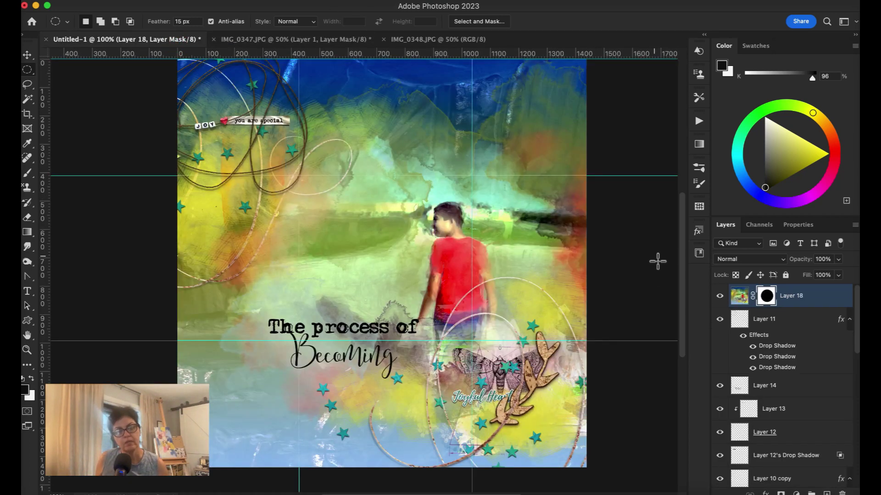